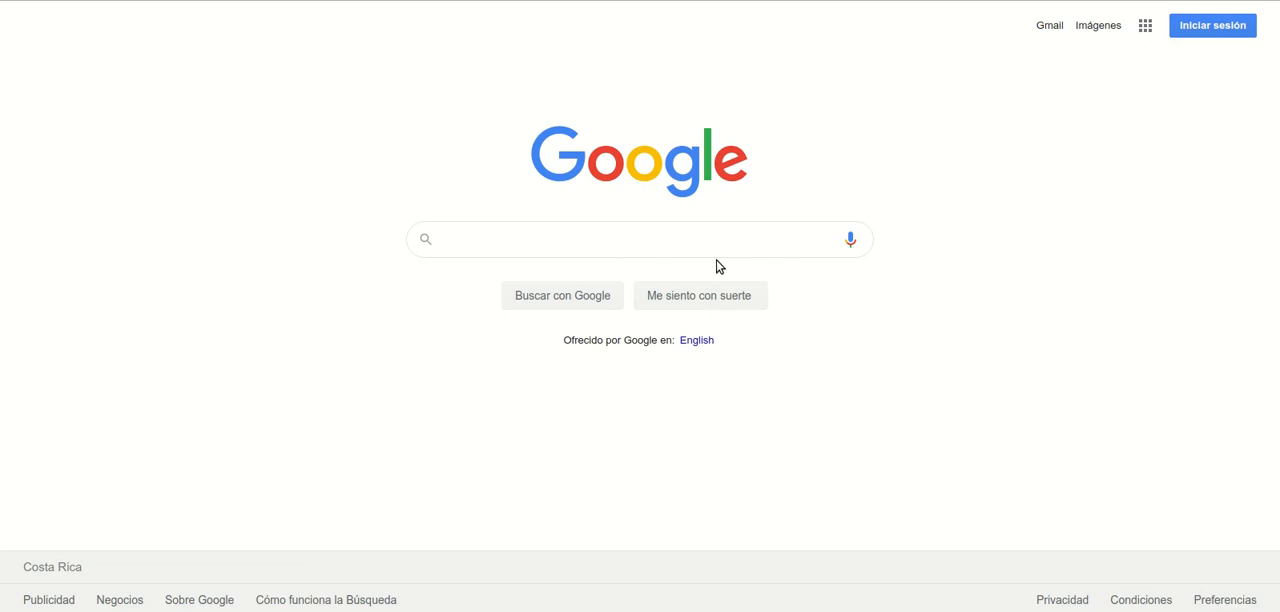
Step: Search the web for "color combos" and open the colorcombos.com home page from the results
{"action": "type", "text": "lor co"}
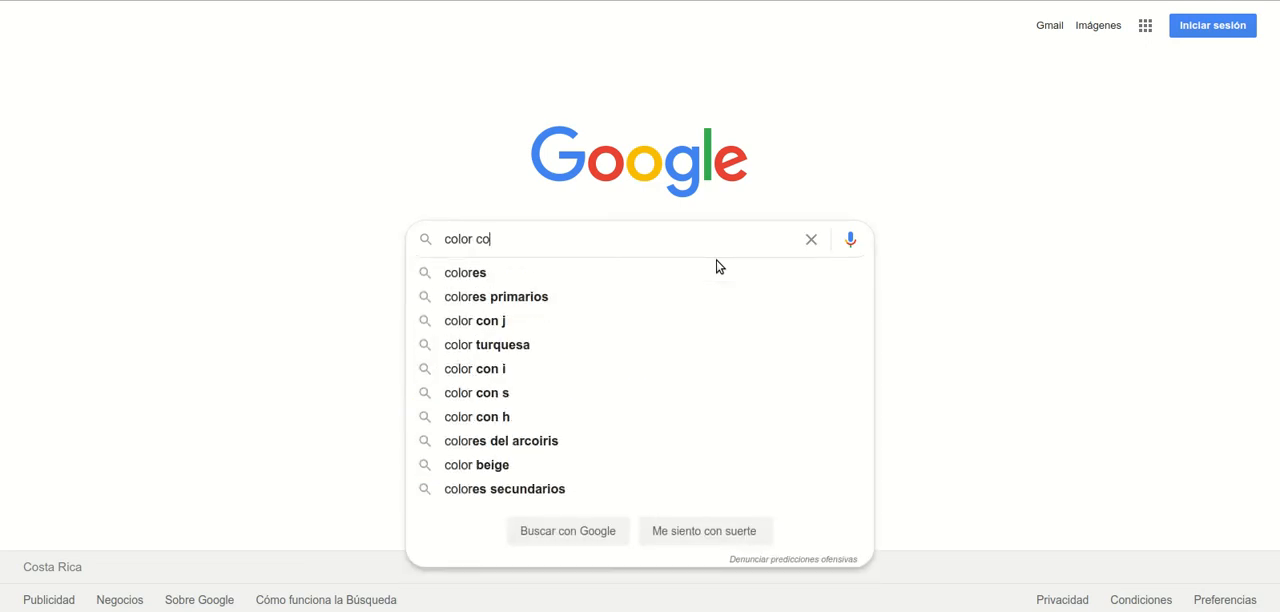
{"action": "type", "text": "mbos"}
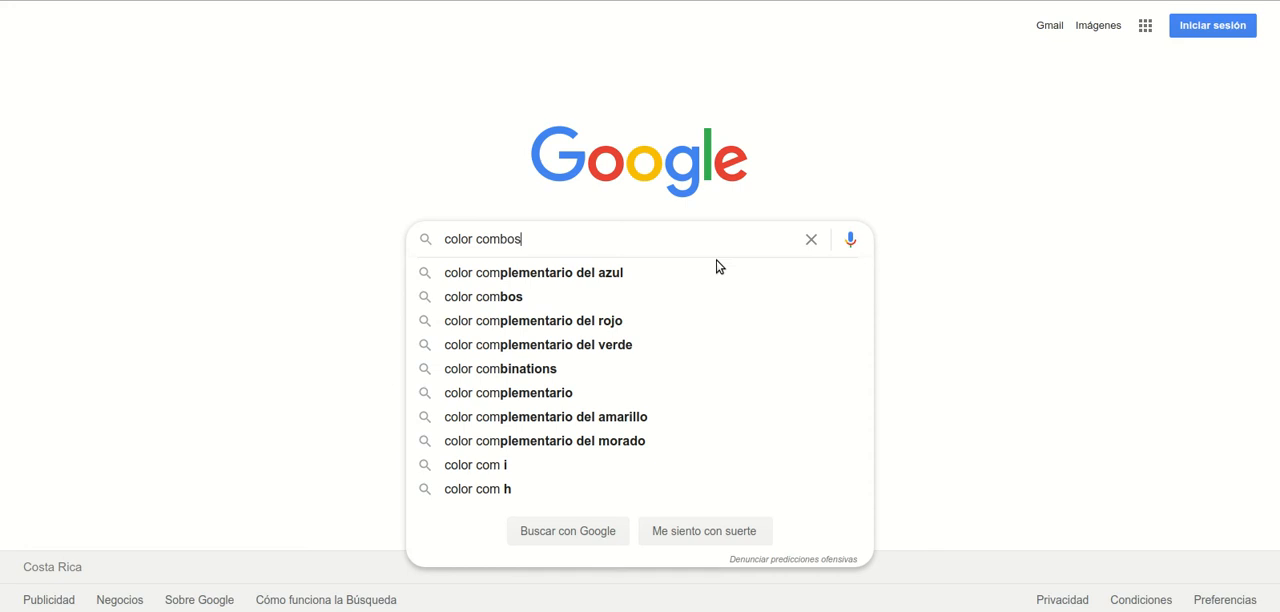
{"action": "key", "text": "Return"}
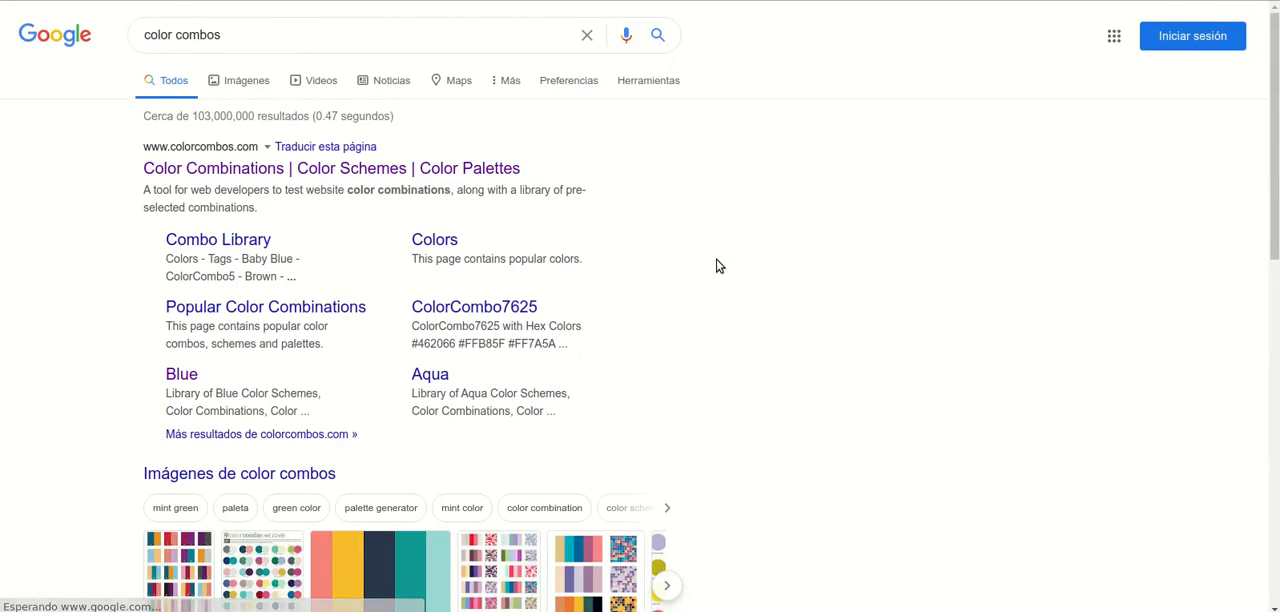
{"action": "left_click", "coordinate": [266, 170]}
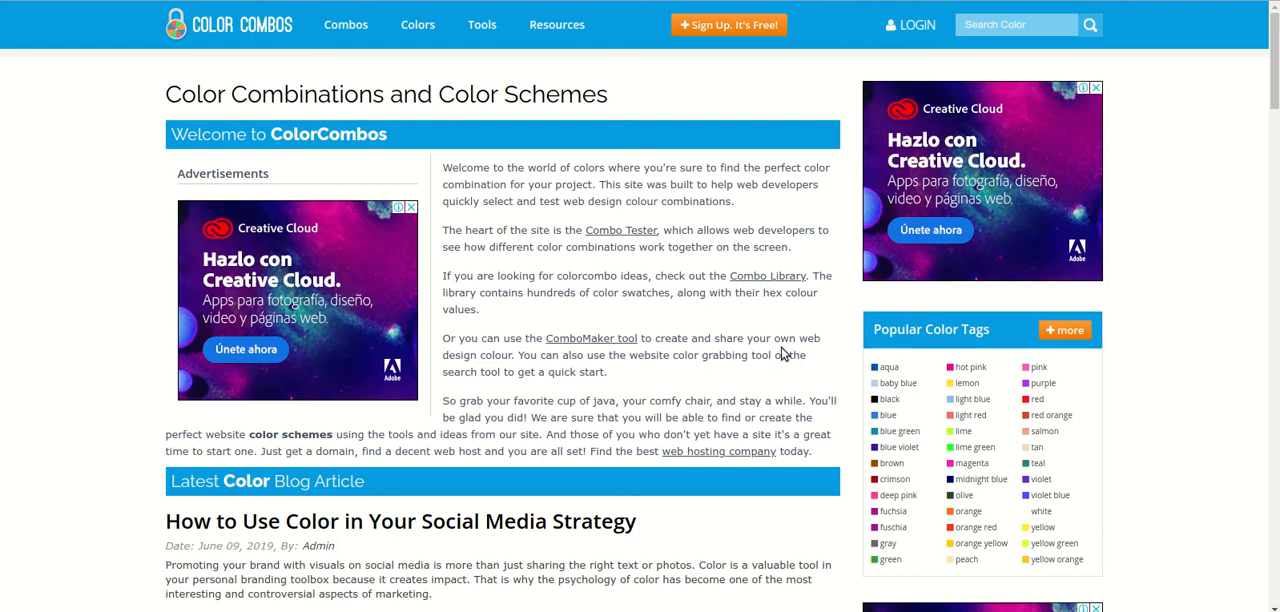
Step: Look over the latest color combos on the home page and open the blue entry of the popular color tags
{"action": "scroll", "coordinate": [688, 355], "scroll_direction": "down", "scroll_amount": 8}
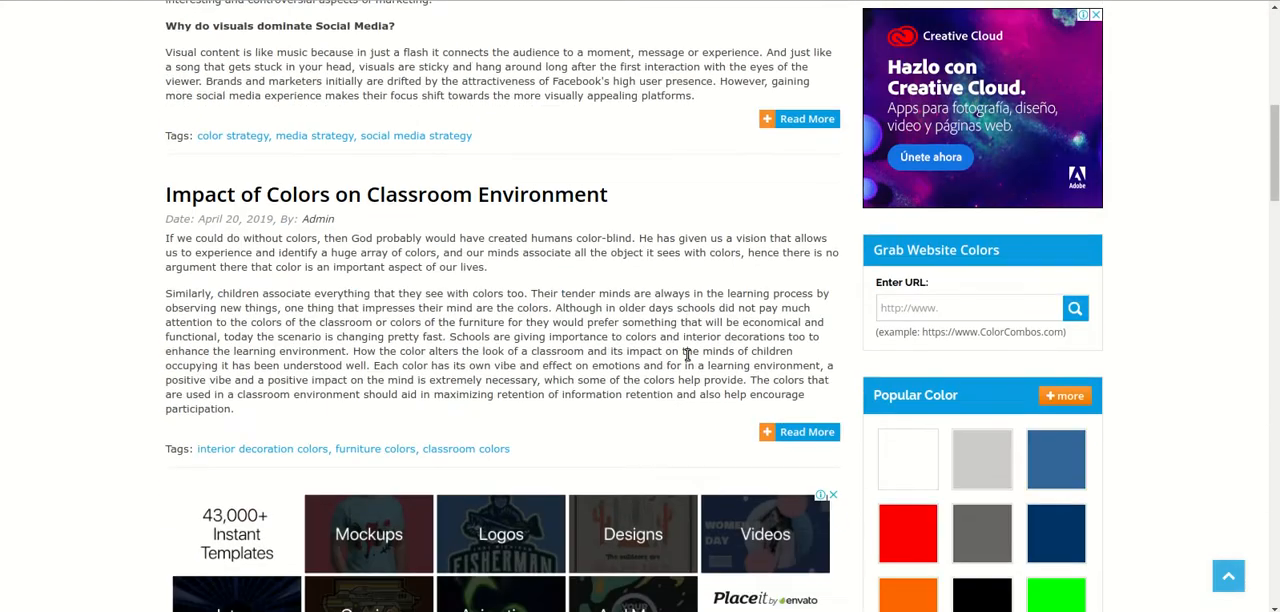
{"action": "scroll", "coordinate": [688, 358], "scroll_direction": "down", "scroll_amount": 4}
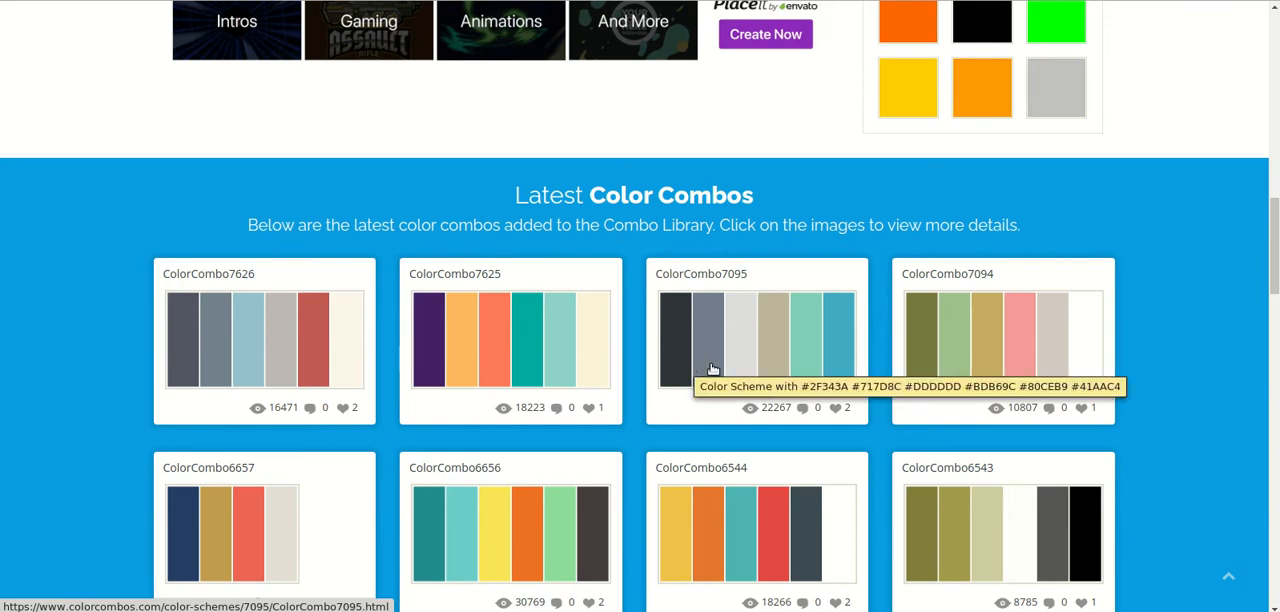
{"action": "scroll", "coordinate": [555, 390], "scroll_direction": "down", "scroll_amount": 1}
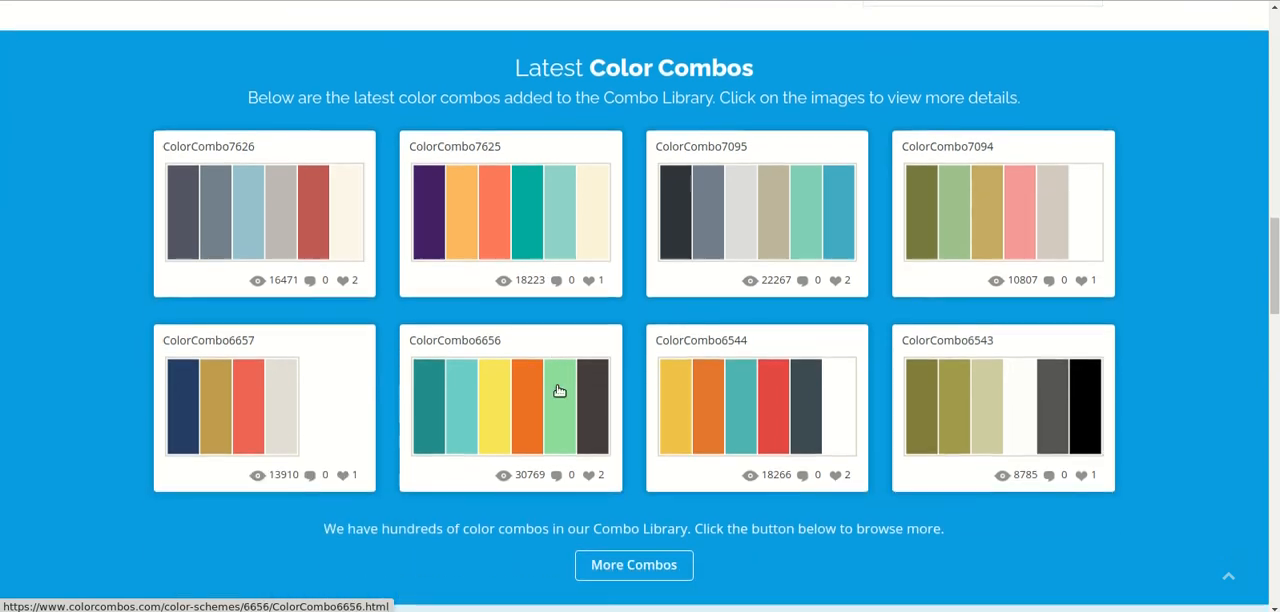
{"action": "scroll", "coordinate": [677, 403], "scroll_direction": "up", "scroll_amount": 8}
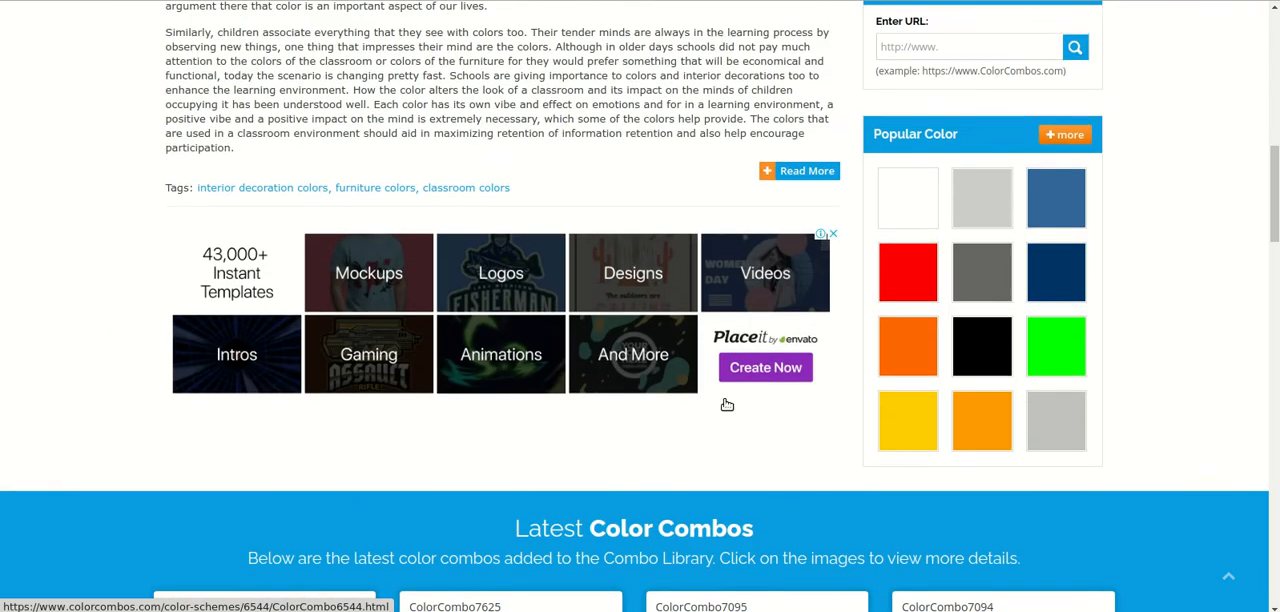
{"action": "scroll", "coordinate": [727, 403], "scroll_direction": "up", "scroll_amount": 4}
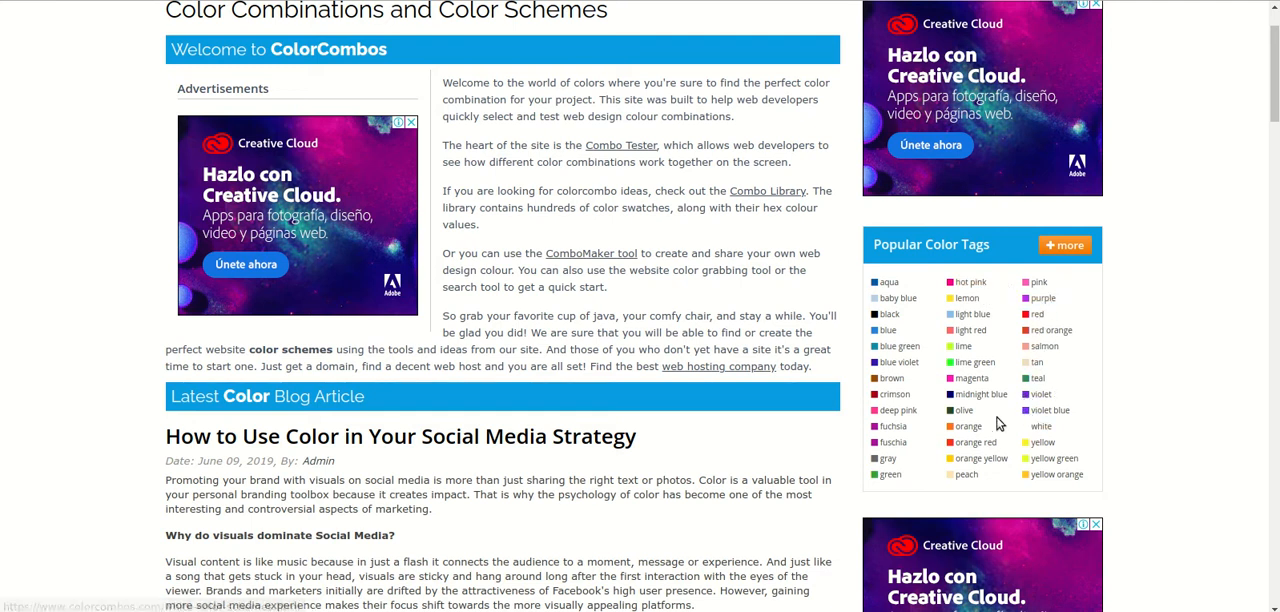
{"action": "left_click", "coordinate": [886, 336]}
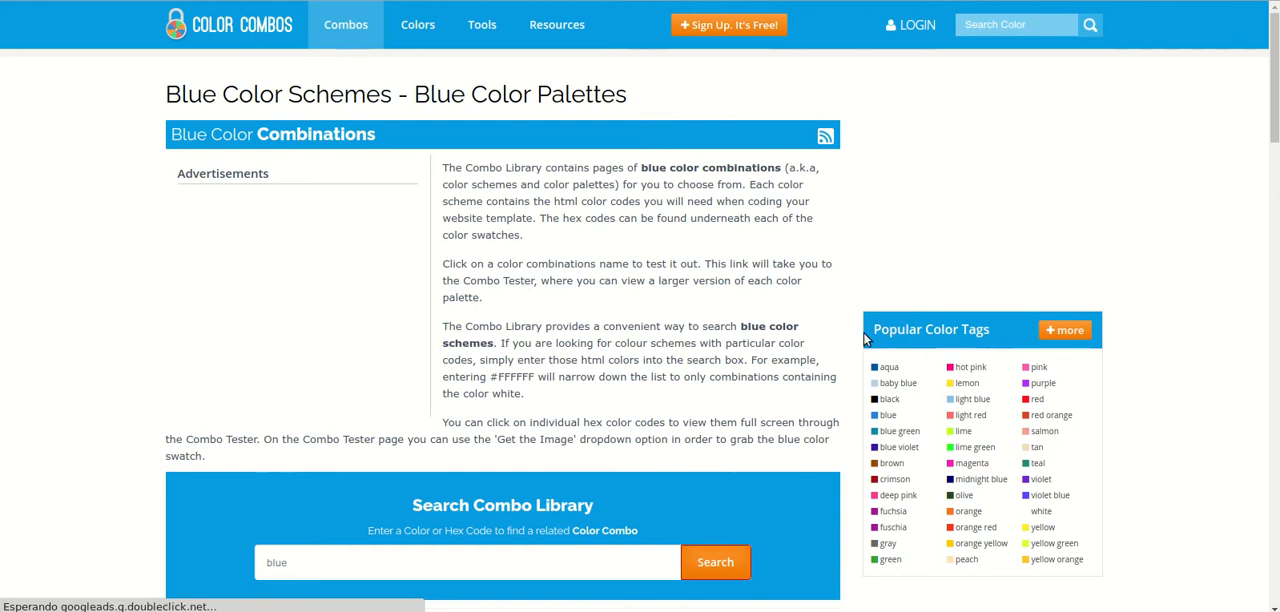
Step: Browse the combinations that go with blue and open the ColorCombo2 palette
{"action": "scroll", "coordinate": [420, 193], "scroll_direction": "down", "scroll_amount": 1}
{"action": "scroll", "coordinate": [420, 193], "scroll_direction": "down", "scroll_amount": 3}
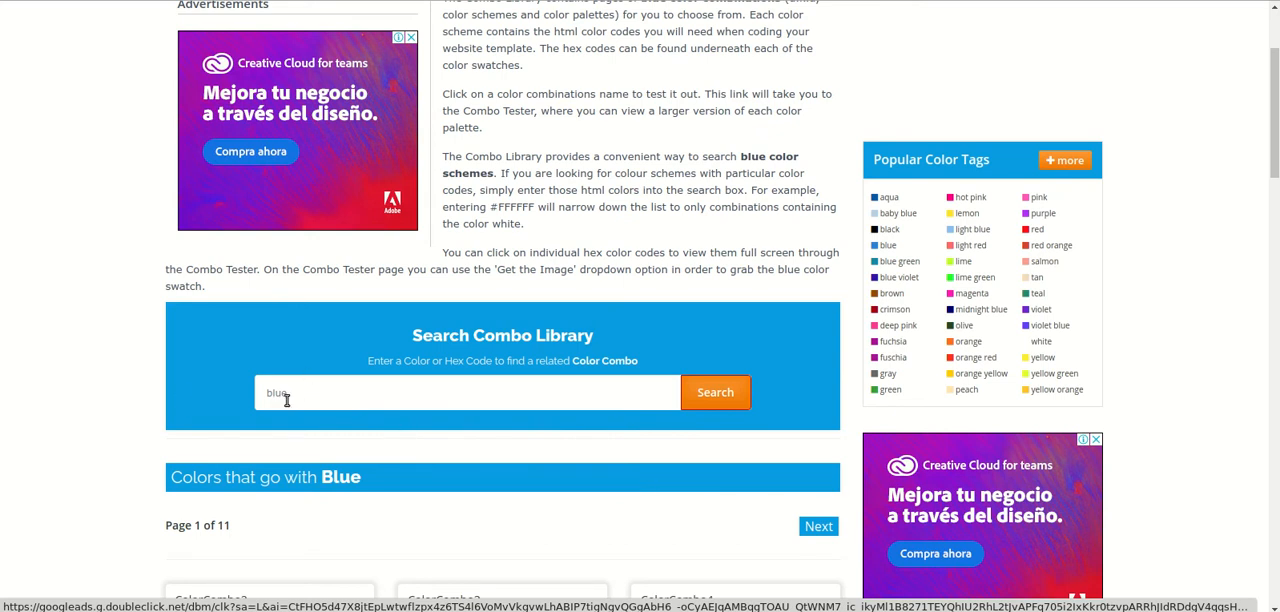
{"action": "scroll", "coordinate": [337, 403], "scroll_direction": "down", "scroll_amount": 3}
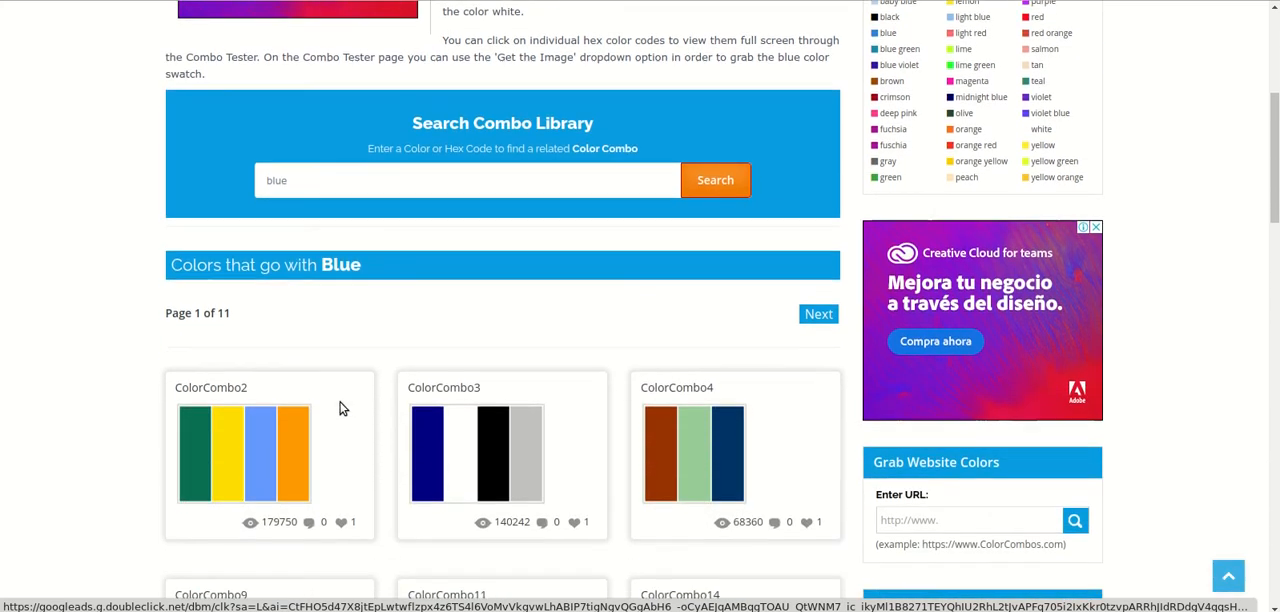
{"action": "scroll", "coordinate": [375, 376], "scroll_direction": "down", "scroll_amount": 2}
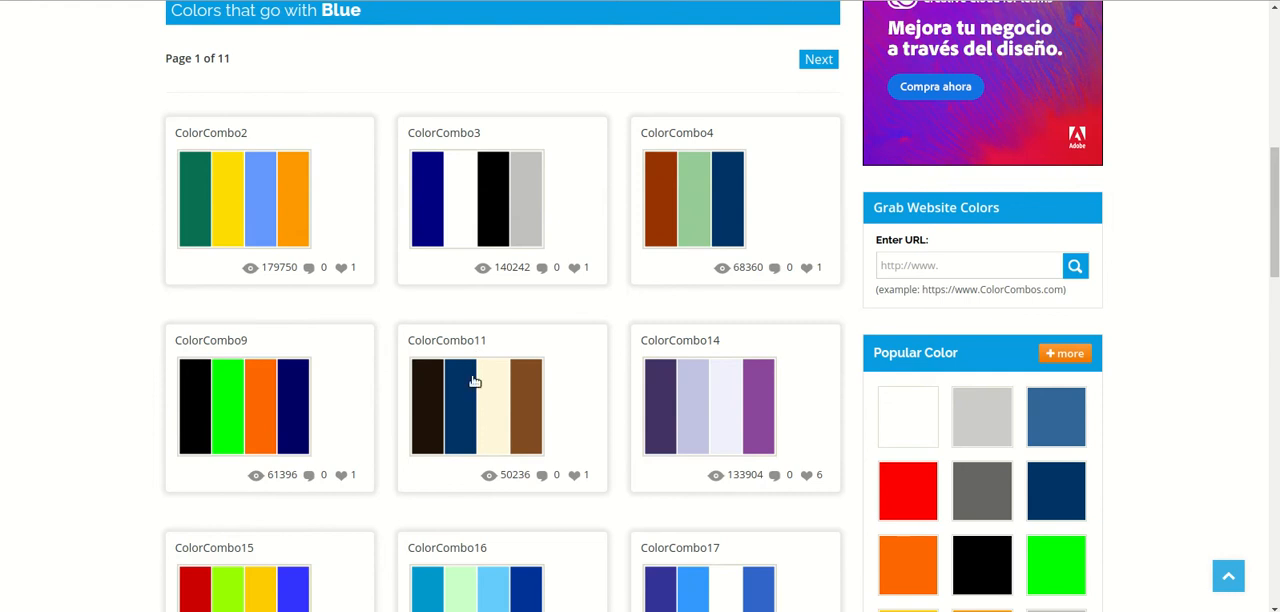
{"action": "scroll", "coordinate": [546, 354], "scroll_direction": "down", "scroll_amount": 1}
{"action": "scroll", "coordinate": [545, 353], "scroll_direction": "up", "scroll_amount": 1}
{"action": "left_click", "coordinate": [227, 141]}
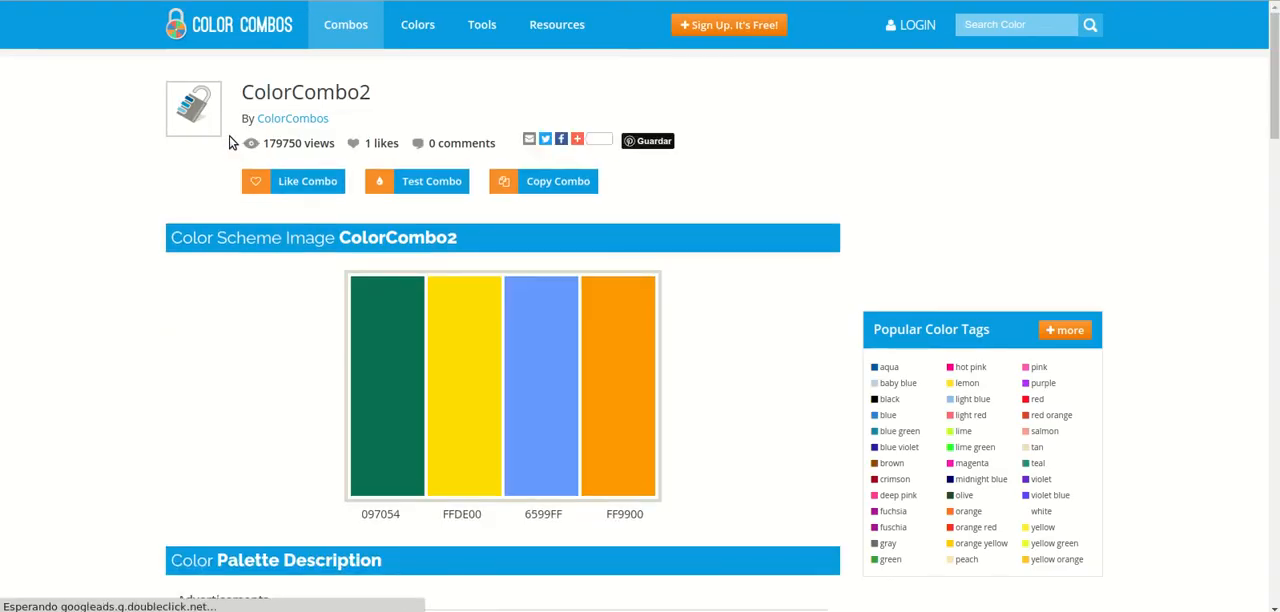
Step: Examine the Color Breakdown of ColorCombo2, highlighting the Hex, RGB, CMYK and HSV labels of the green color
{"action": "scroll", "coordinate": [380, 200], "scroll_direction": "down", "scroll_amount": 3}
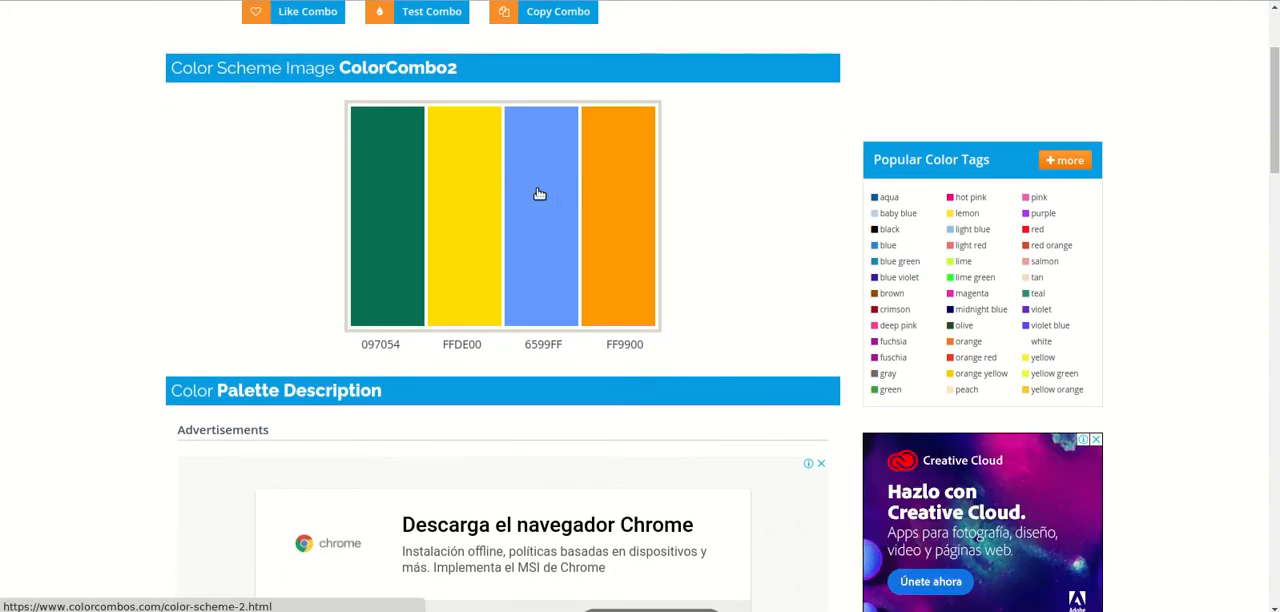
{"action": "scroll", "coordinate": [606, 209], "scroll_direction": "down", "scroll_amount": 3}
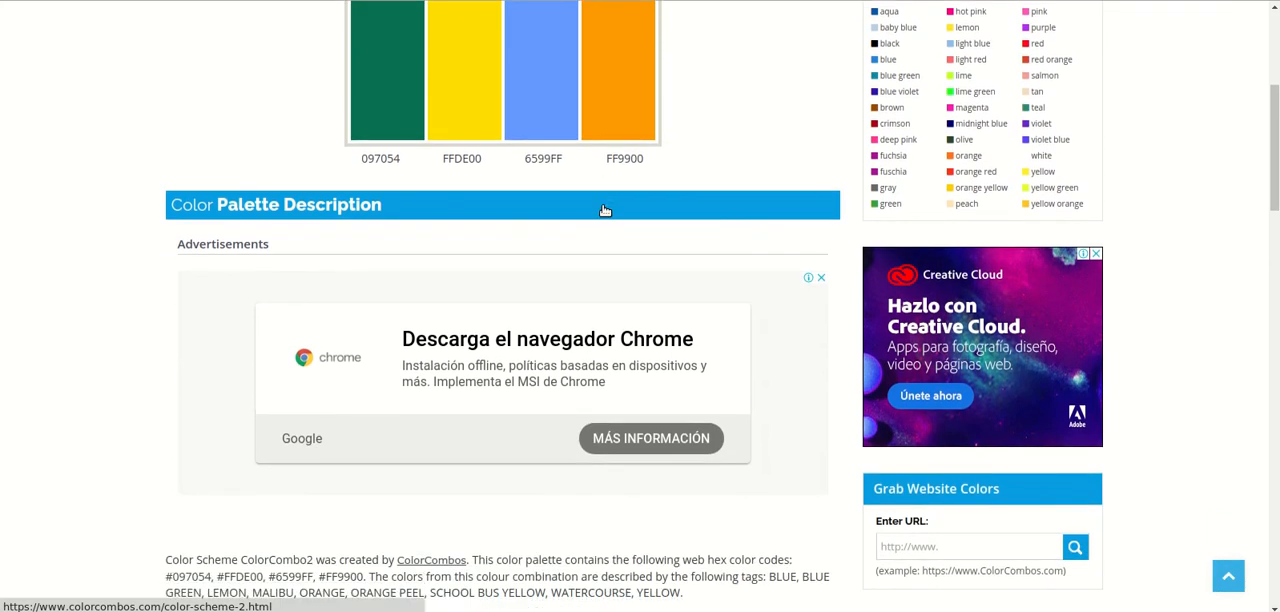
{"action": "scroll", "coordinate": [605, 210], "scroll_direction": "down", "scroll_amount": 5}
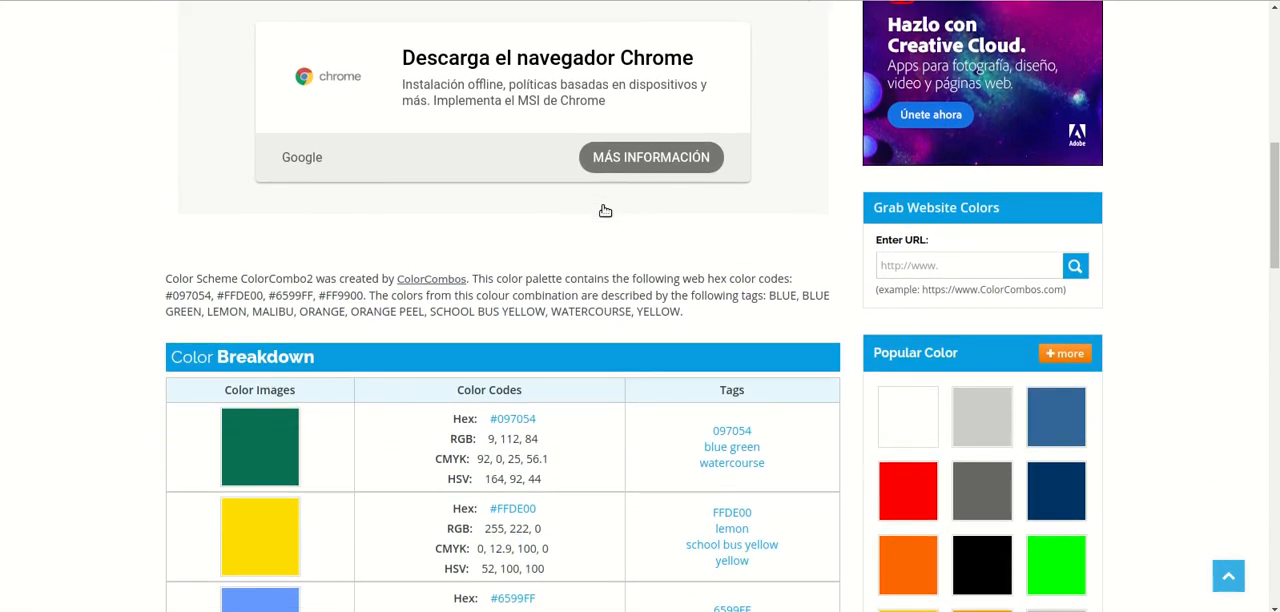
{"action": "scroll", "coordinate": [605, 210], "scroll_direction": "down", "scroll_amount": 4}
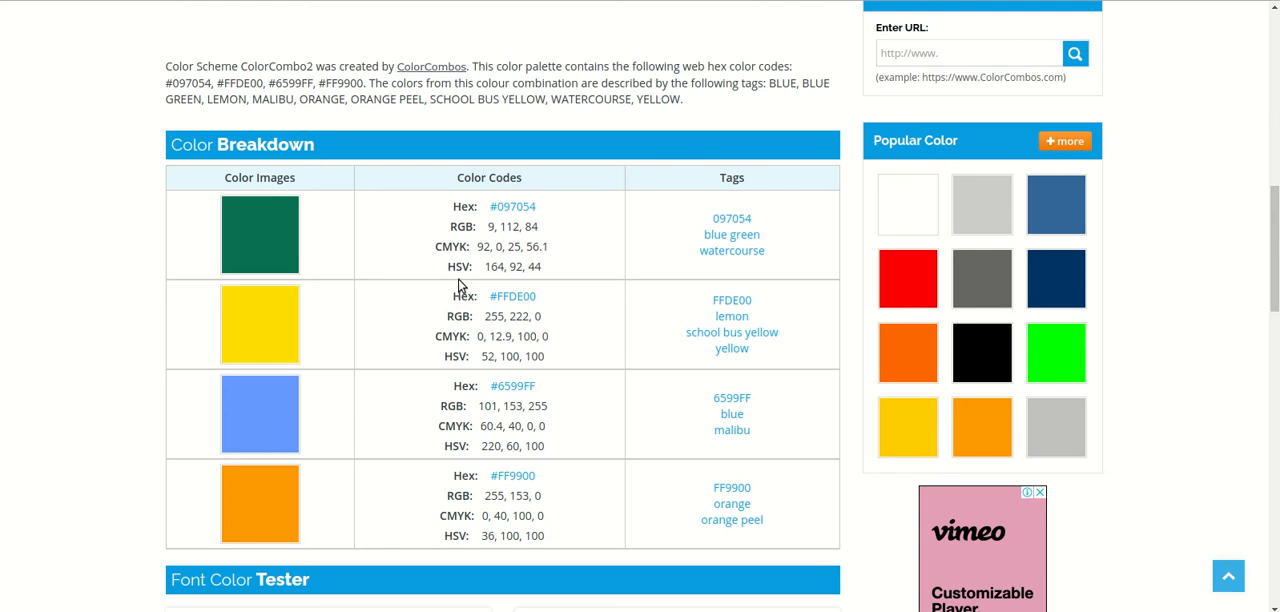
{"action": "double_click", "coordinate": [458, 206]}
{"action": "double_click", "coordinate": [462, 226]}
{"action": "double_click", "coordinate": [455, 246]}
{"action": "left_click", "coordinate": [465, 268]}
{"action": "double_click", "coordinate": [463, 268]}
Step: Examine the Font Color Tester samples of ColorCombo2 and compare them with the palette's color codes
{"action": "scroll", "coordinate": [642, 283], "scroll_direction": "down", "scroll_amount": 1}
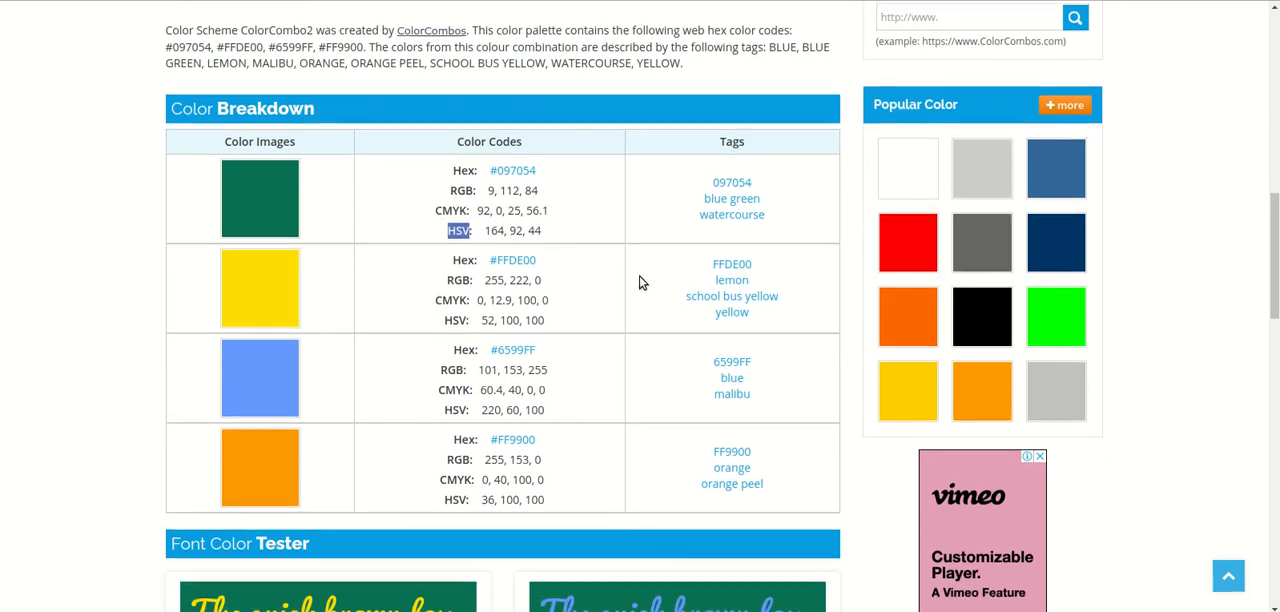
{"action": "scroll", "coordinate": [642, 283], "scroll_direction": "down", "scroll_amount": 1}
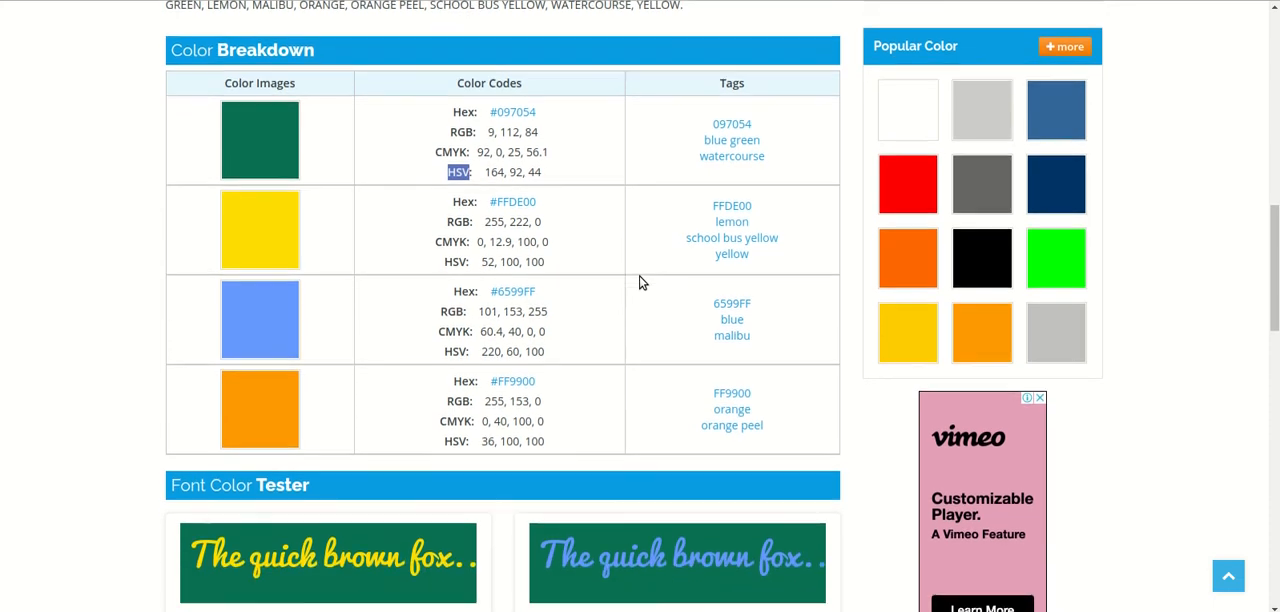
{"action": "scroll", "coordinate": [642, 283], "scroll_direction": "down", "scroll_amount": 2}
{"action": "scroll", "coordinate": [642, 283], "scroll_direction": "down", "scroll_amount": 3}
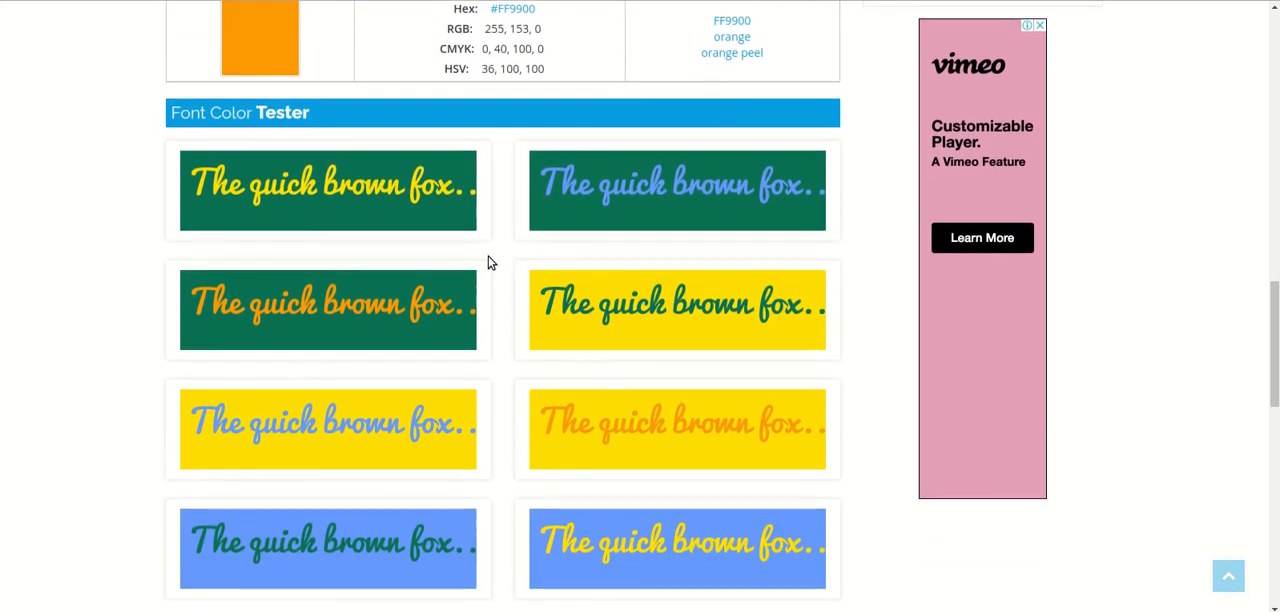
{"action": "scroll", "coordinate": [489, 258], "scroll_direction": "up", "scroll_amount": 6}
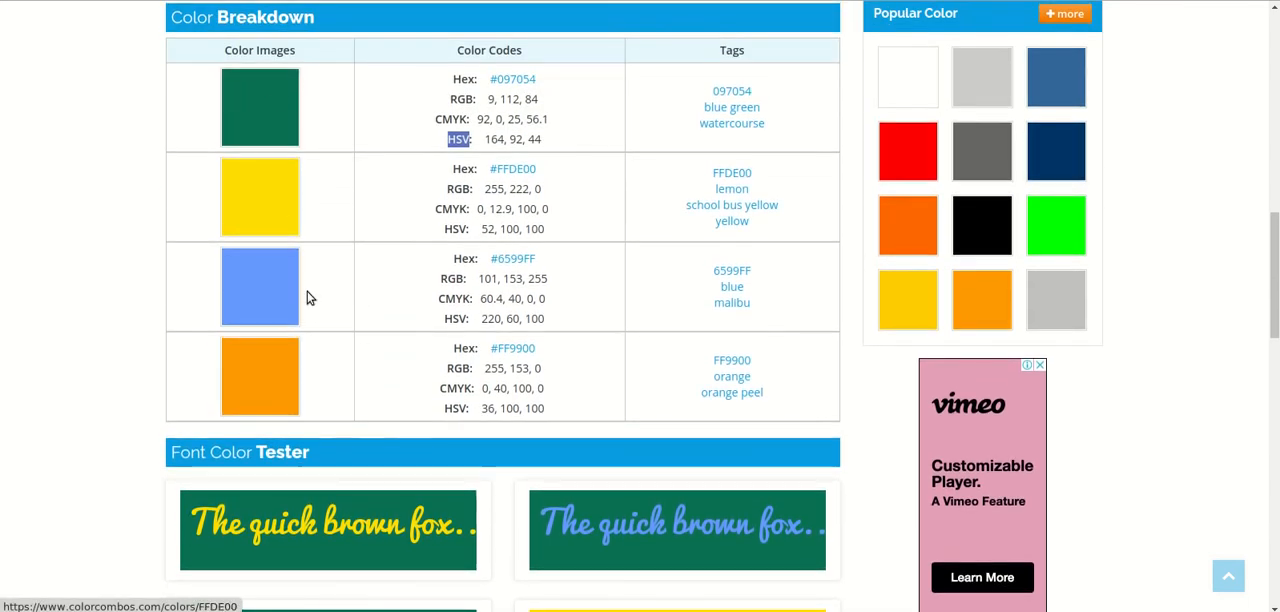
{"action": "scroll", "coordinate": [312, 300], "scroll_direction": "down", "scroll_amount": 4}
{"action": "scroll", "coordinate": [355, 318], "scroll_direction": "down", "scroll_amount": 2}
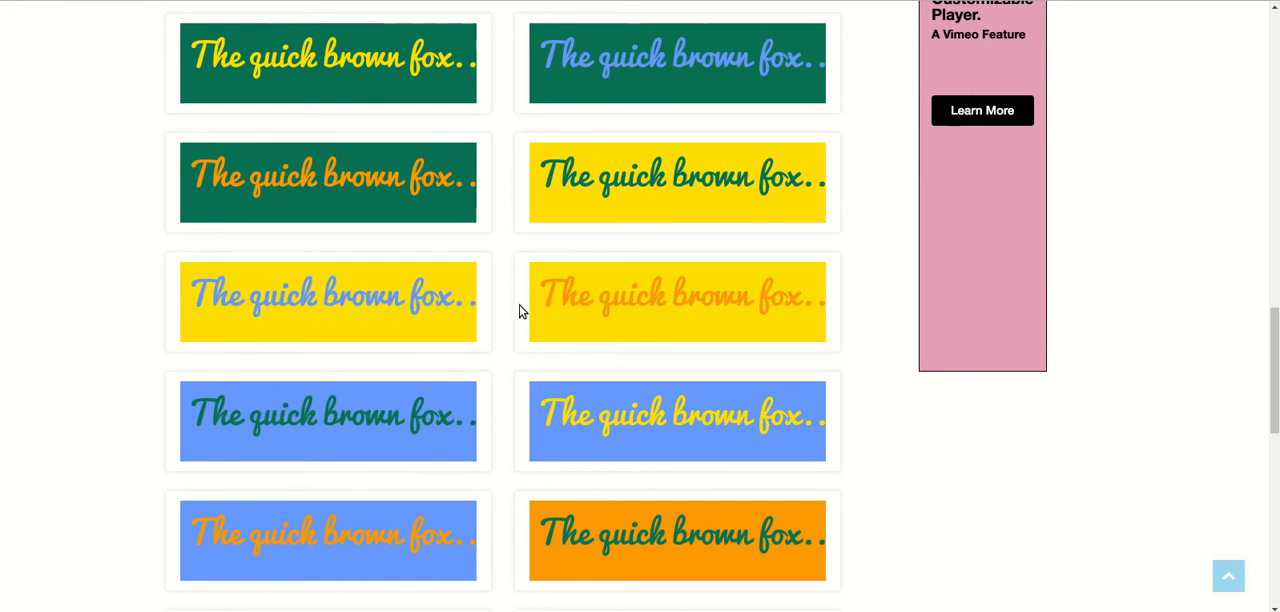
{"action": "scroll", "coordinate": [505, 320], "scroll_direction": "down", "scroll_amount": 1}
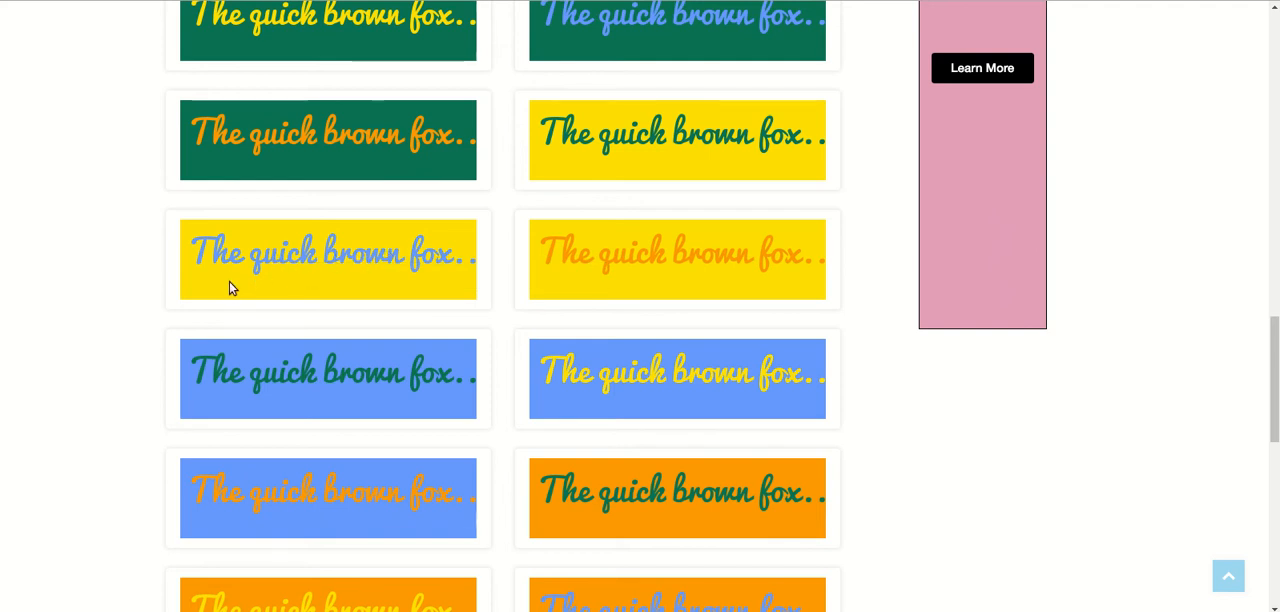
{"action": "scroll", "coordinate": [361, 275], "scroll_direction": "up", "scroll_amount": 1}
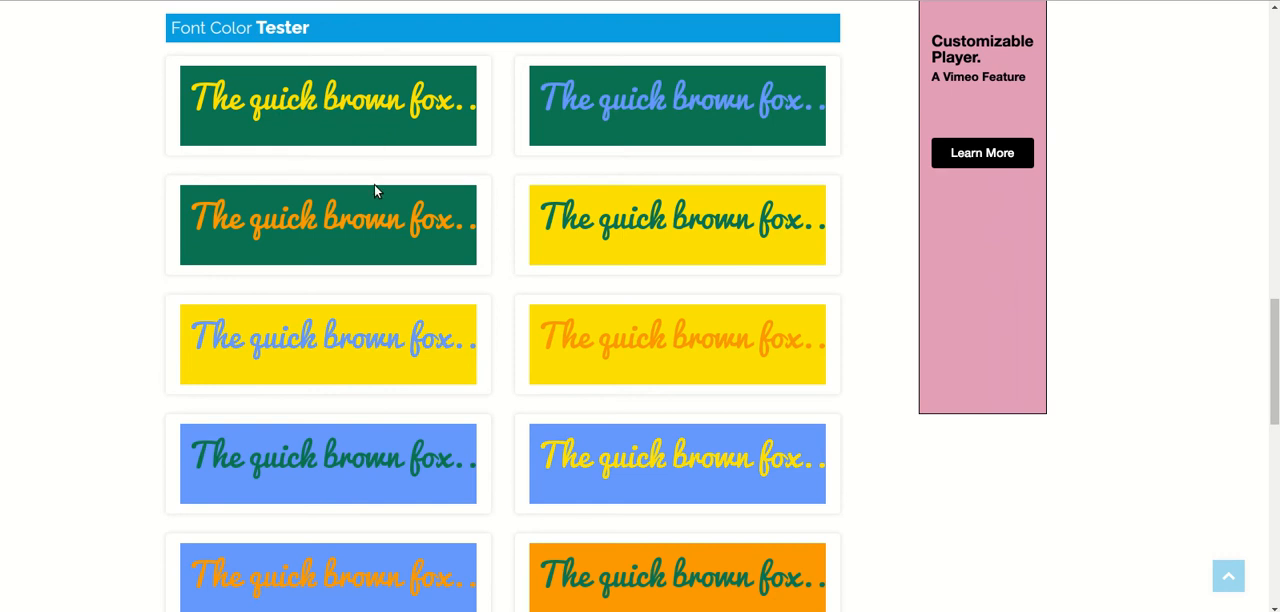
{"action": "scroll", "coordinate": [443, 243], "scroll_direction": "down", "scroll_amount": 2}
{"action": "scroll", "coordinate": [443, 243], "scroll_direction": "down", "scroll_amount": 2}
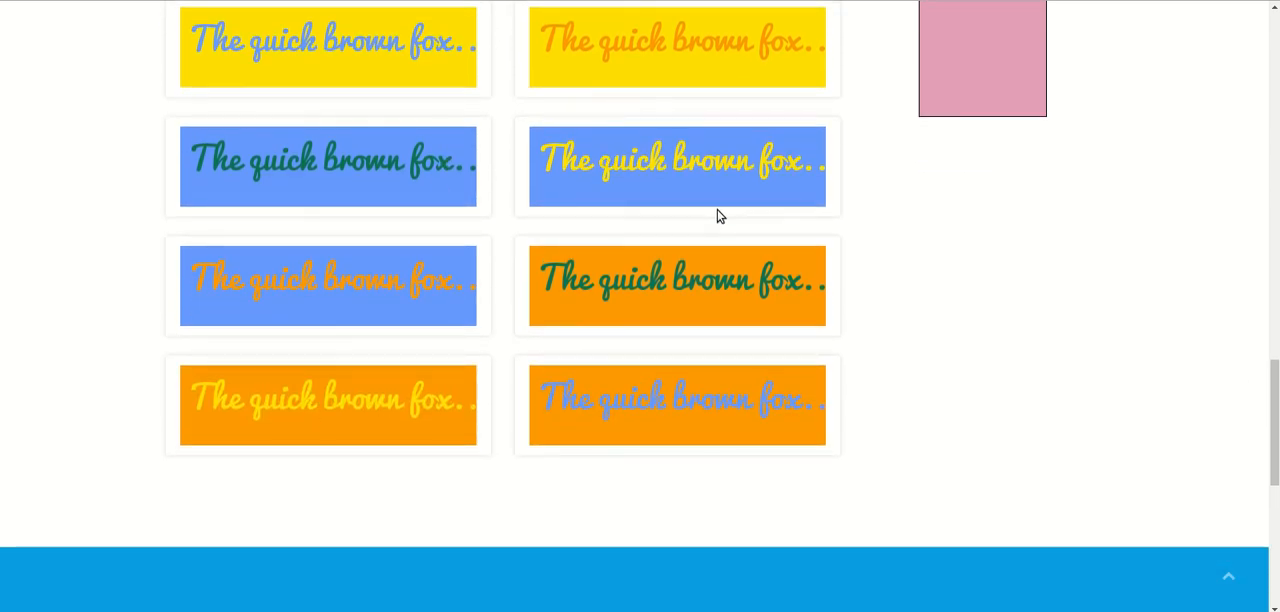
{"action": "scroll", "coordinate": [724, 233], "scroll_direction": "up", "scroll_amount": 1}
{"action": "scroll", "coordinate": [700, 228], "scroll_direction": "up", "scroll_amount": 2}
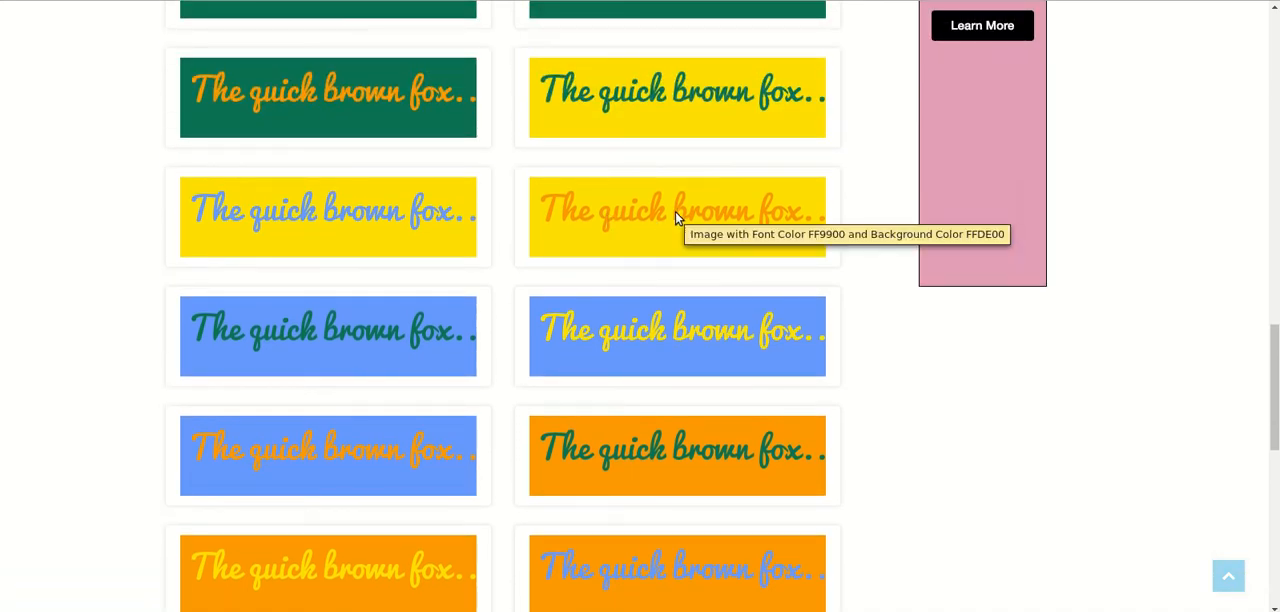
{"action": "scroll", "coordinate": [676, 218], "scroll_direction": "up", "scroll_amount": 3}
{"action": "scroll", "coordinate": [675, 218], "scroll_direction": "up", "scroll_amount": 5}
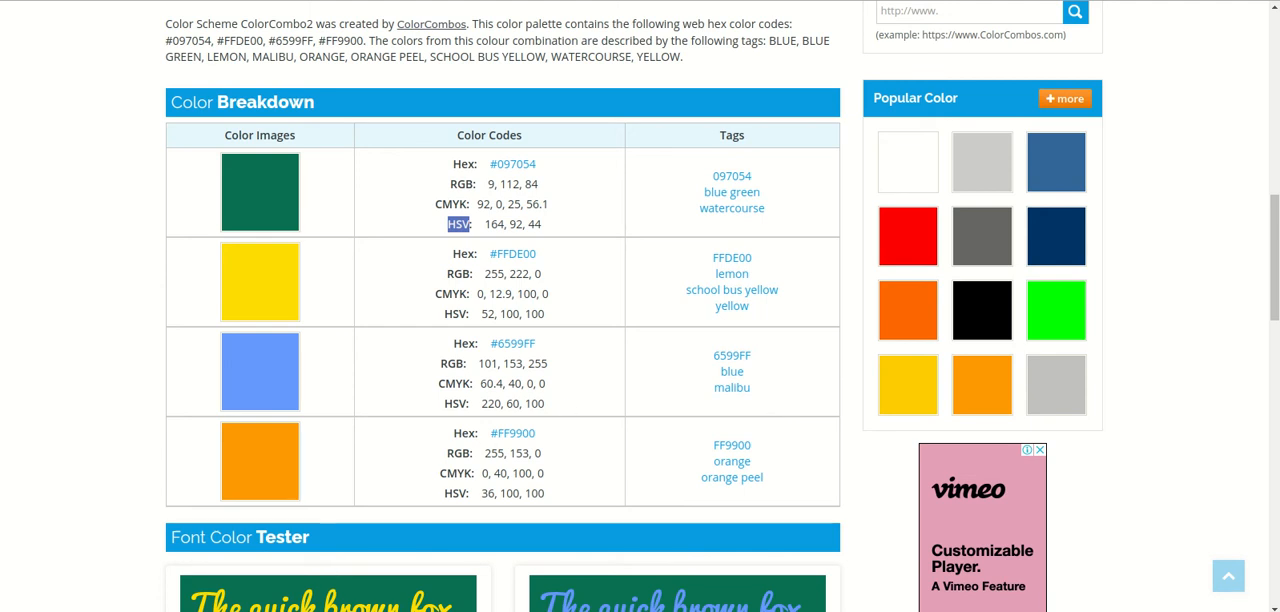
Step: Switch to the LibreOffice Impress presentation and enter "Introduction" as the title of slide 1
{"action": "key", "text": "alt+Tab"}
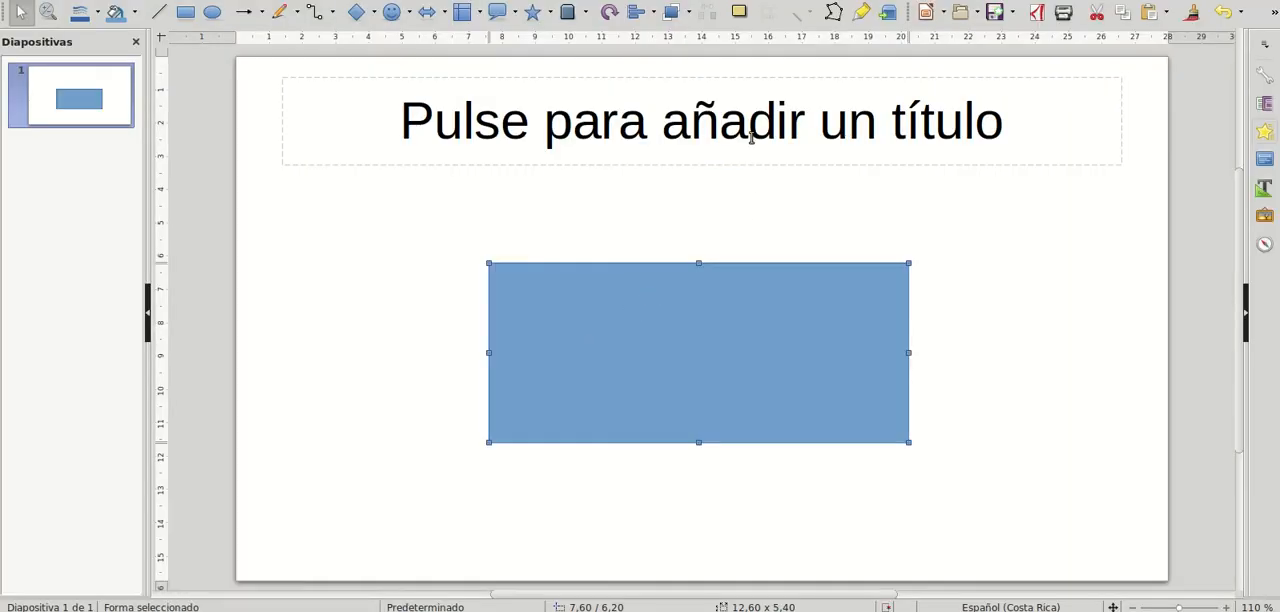
{"action": "left_click", "coordinate": [752, 140]}
{"action": "type", "text": "Introduction"}
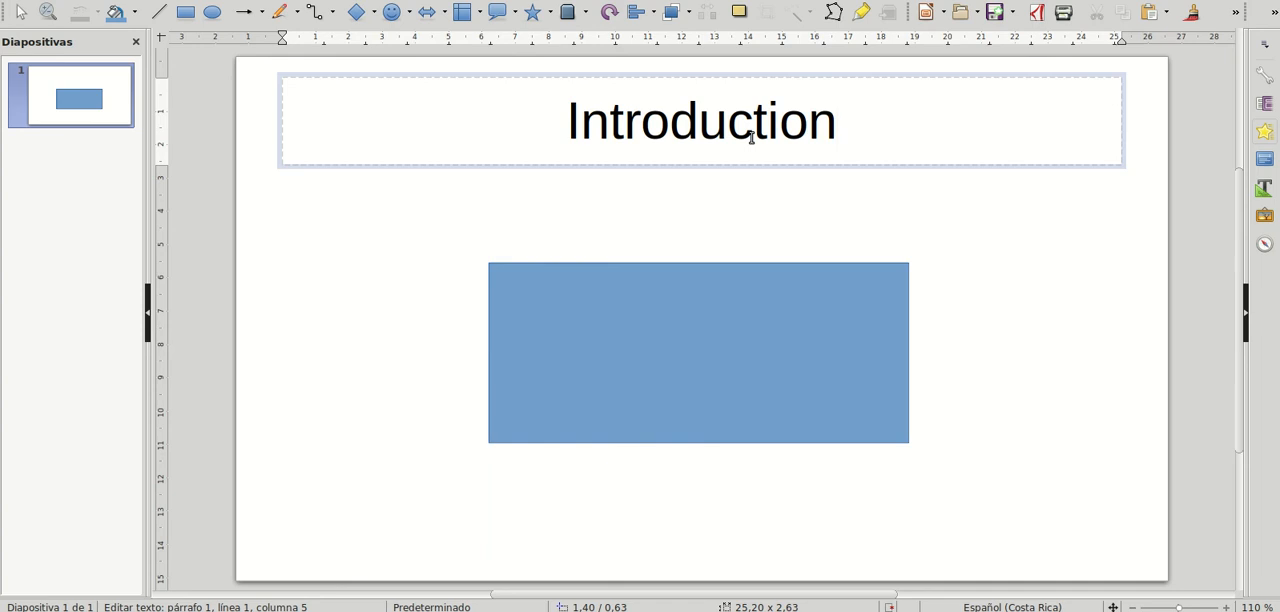
Step: Select the slide title "Introduction" and bring up the custom color chooser for its font color
{"action": "double_click", "coordinate": [706, 120]}
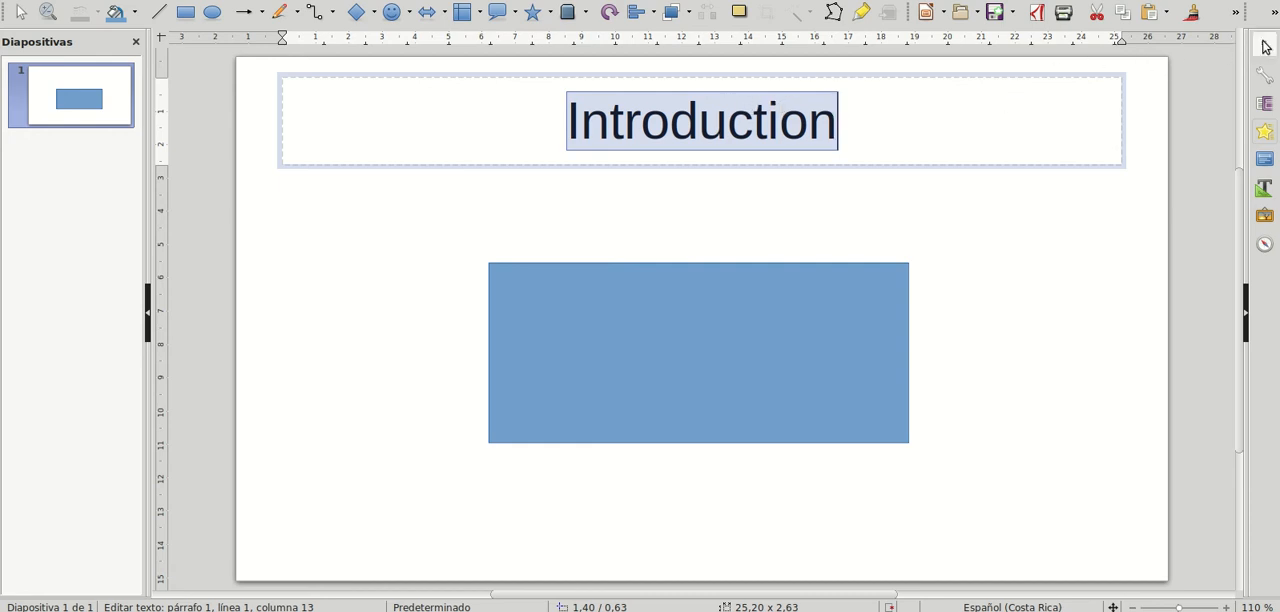
{"action": "left_click", "coordinate": [1275, 18]}
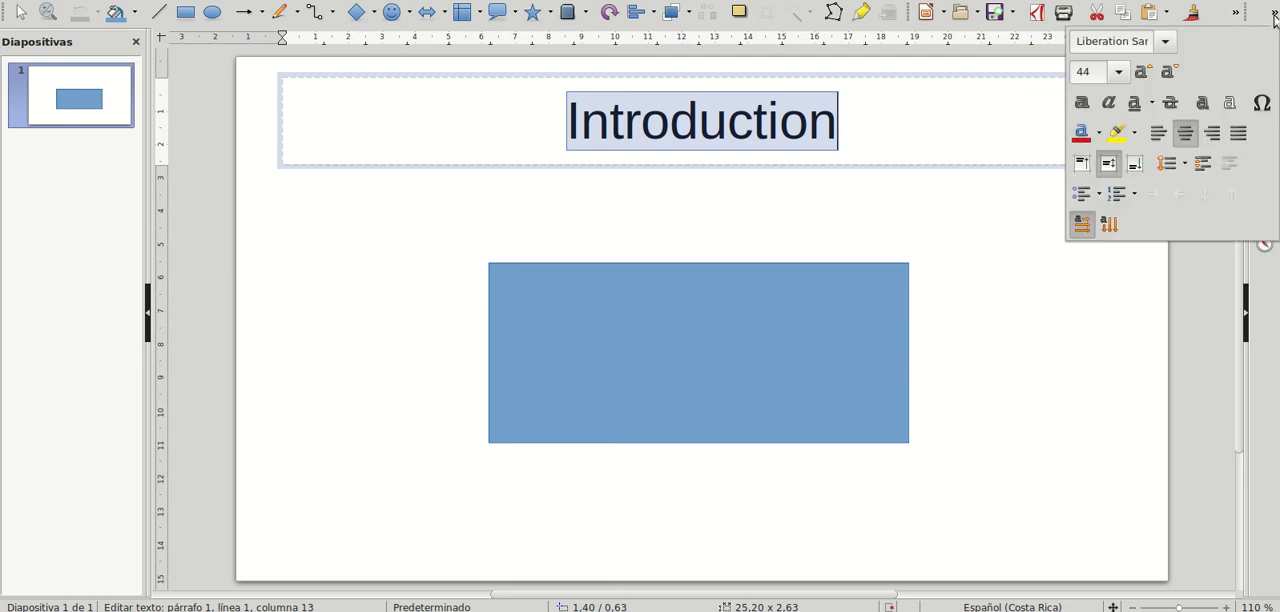
{"action": "left_click", "coordinate": [1098, 134]}
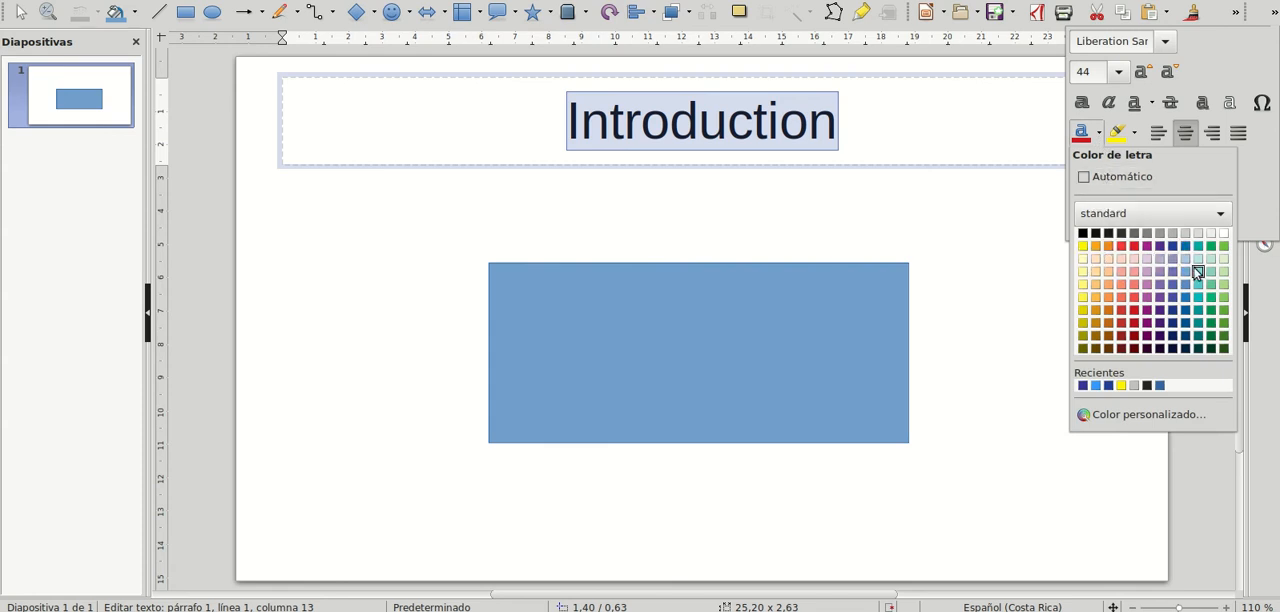
{"action": "left_click", "coordinate": [1148, 416]}
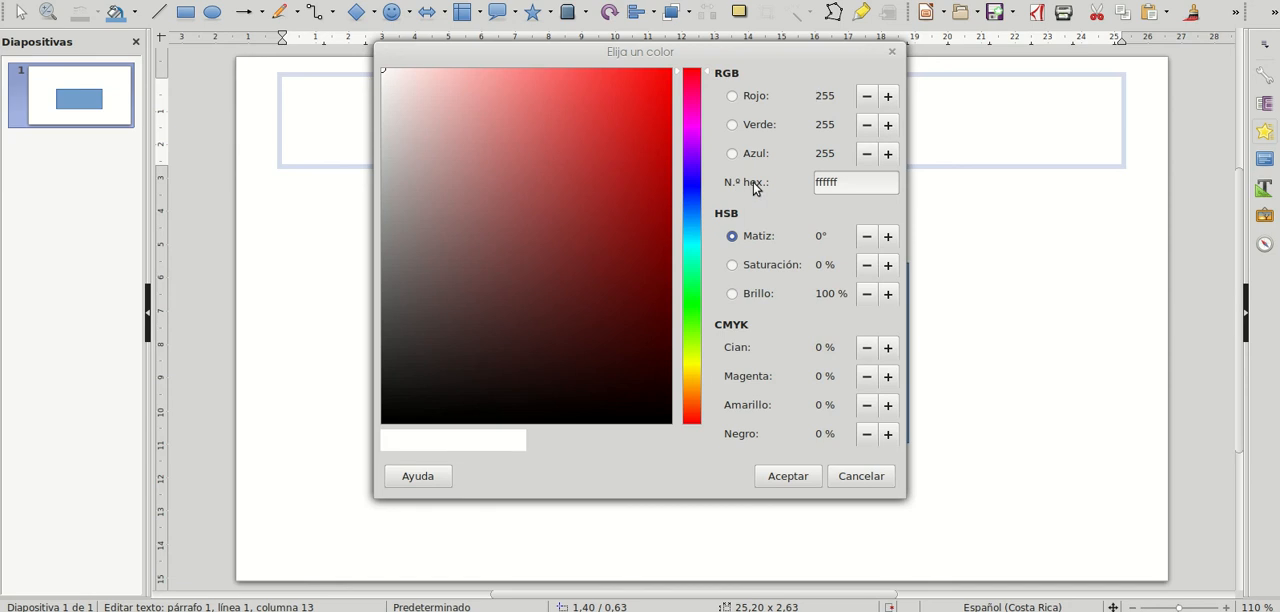
Step: Switch to the ColorCombos page and copy the green color's hex code 097054 without the hash sign
{"action": "left_click", "coordinate": [180, 610]}
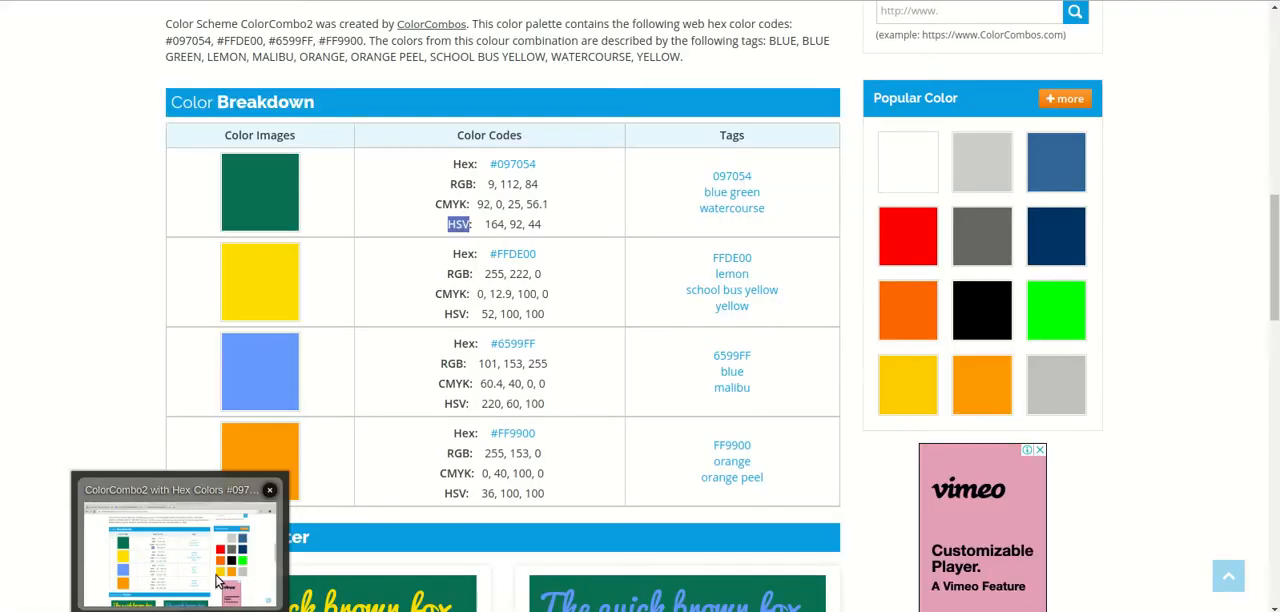
{"action": "left_click", "coordinate": [552, 213]}
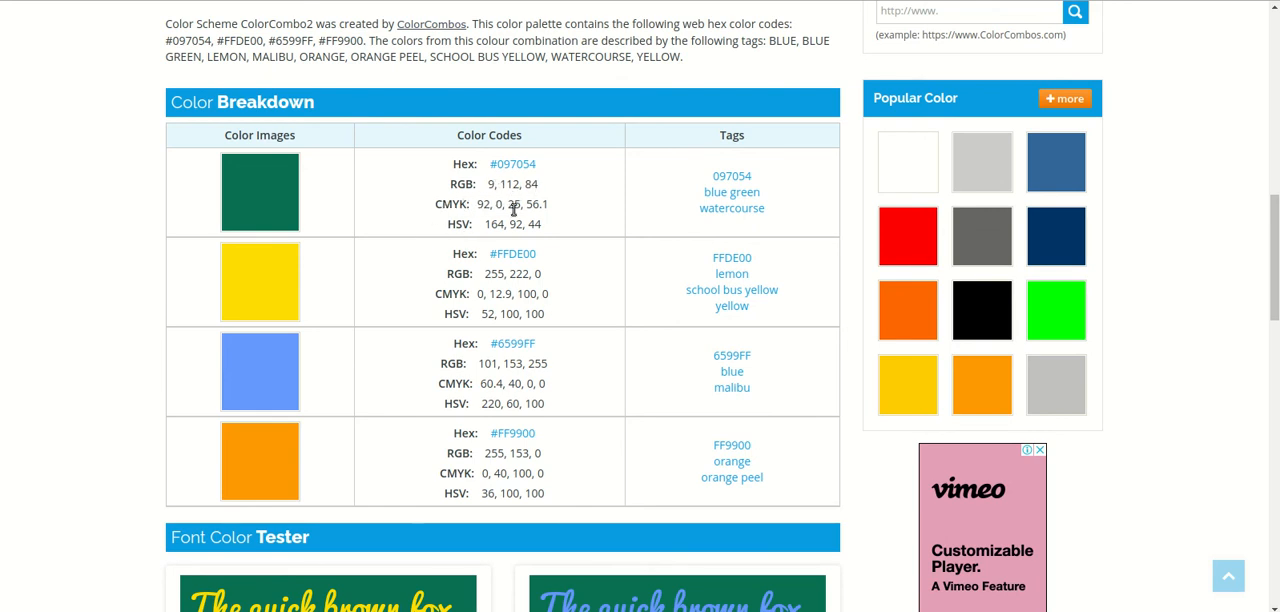
{"action": "left_click", "coordinate": [258, 608]}
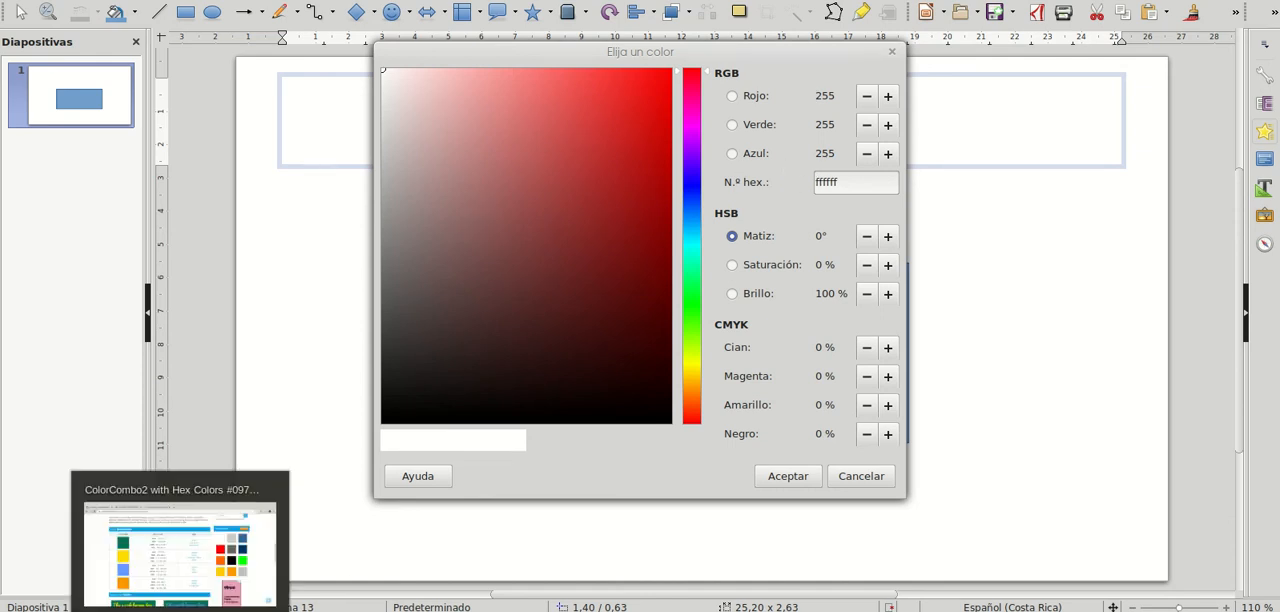
{"action": "key", "text": "alt+Tab"}
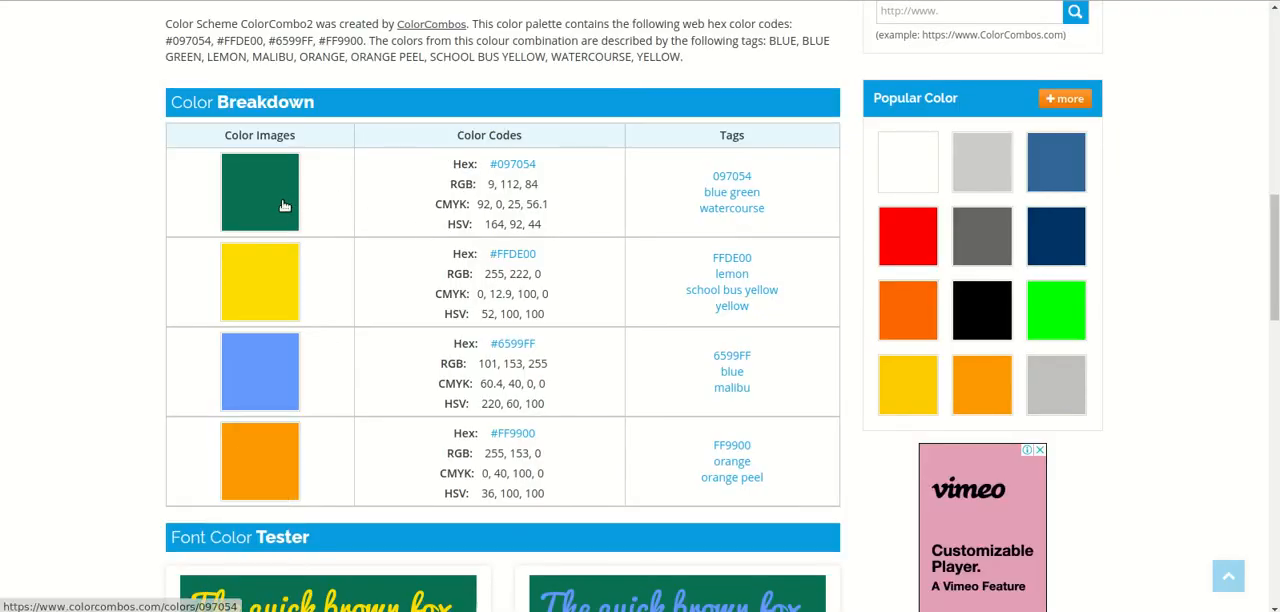
{"action": "left_click_drag", "start_coordinate": [538, 164], "coordinate": [497, 165]}
{"action": "key", "text": "ctrl+c"}
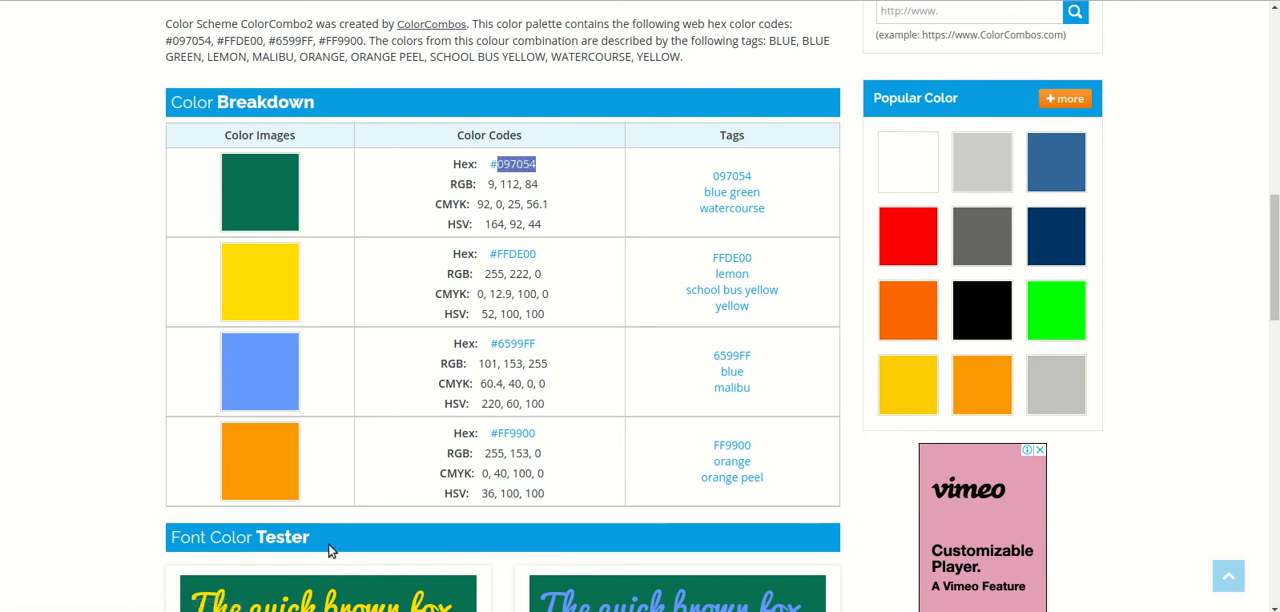
Step: Return to Impress and set the title's custom font color to hex 097054
{"action": "key", "text": "alt+Tab"}
{"action": "double_click", "coordinate": [828, 184]}
{"action": "key", "text": "ctrl+v"}
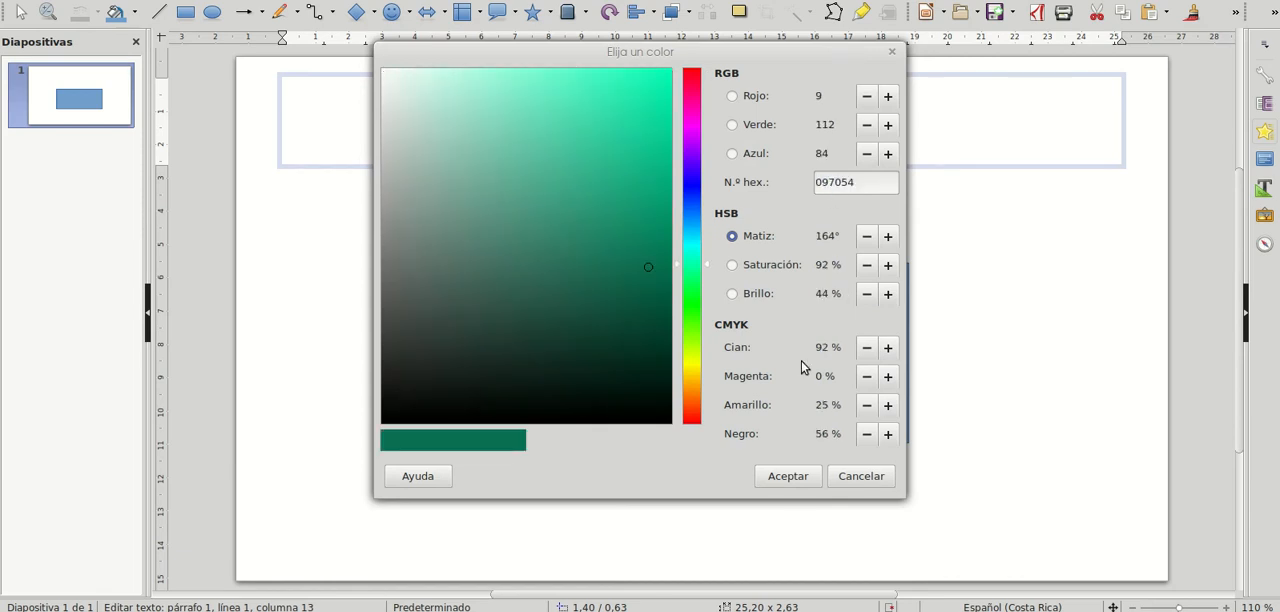
{"action": "left_click", "coordinate": [793, 477]}
{"action": "left_click", "coordinate": [870, 195]}
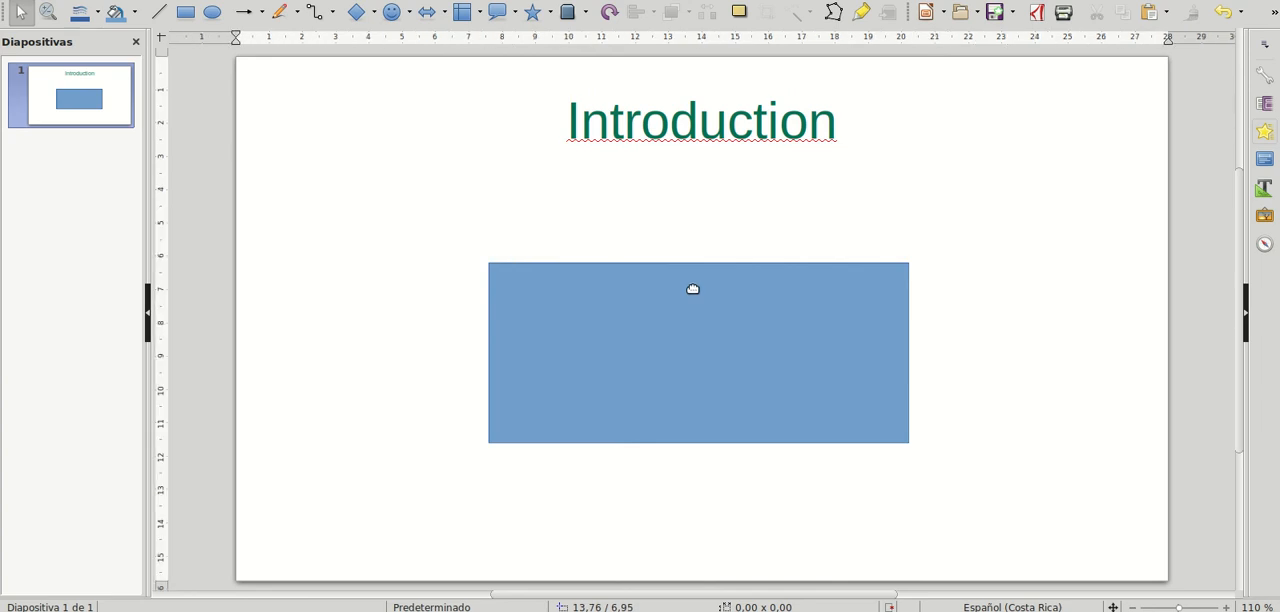
Step: Edit the blue rectangle's style and set its area color to hex FF9900, copied from the orange entry on ColorCombos
{"action": "left_click", "coordinate": [826, 287]}
{"action": "right_click", "coordinate": [827, 285]}
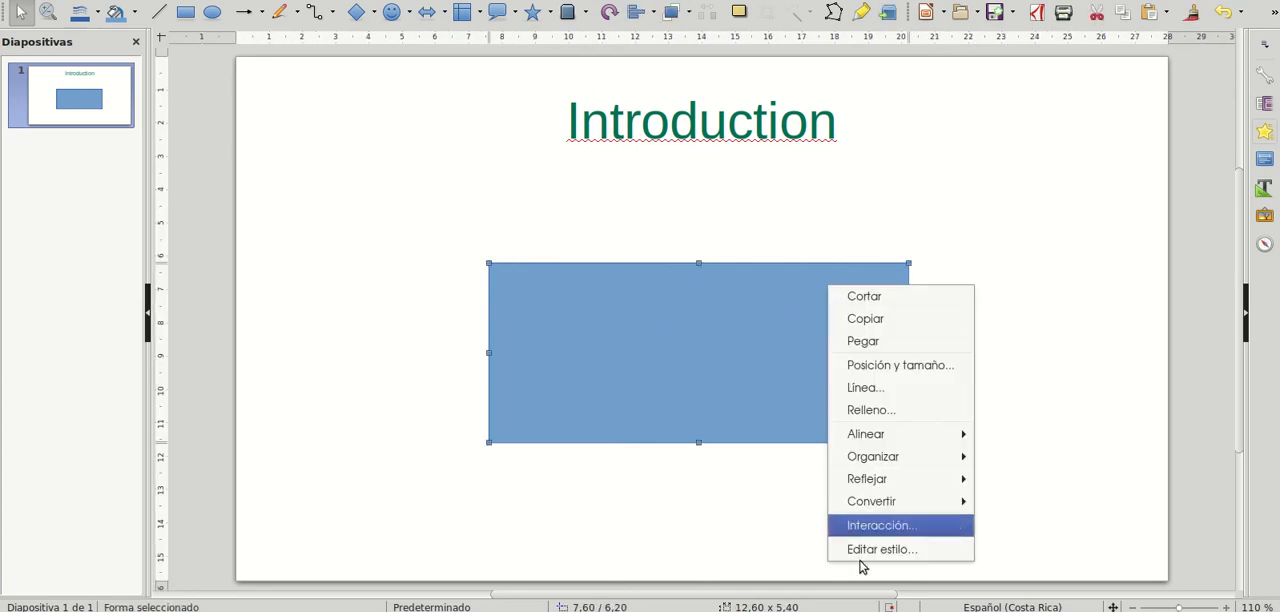
{"action": "left_click", "coordinate": [897, 552]}
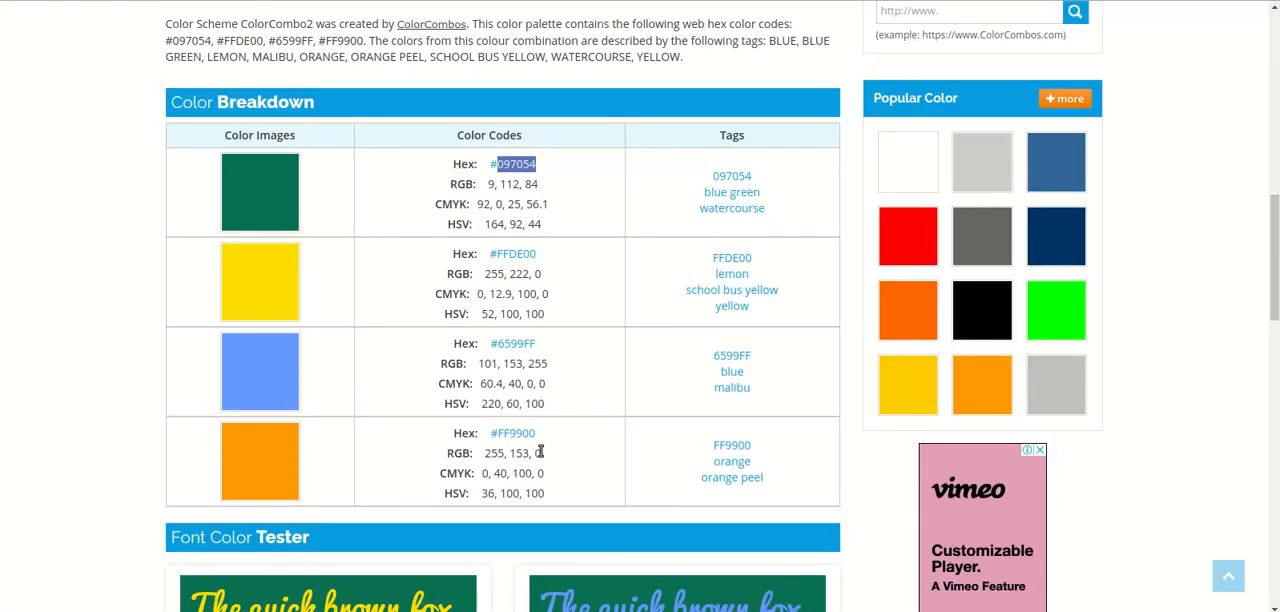
{"action": "left_click_drag", "start_coordinate": [545, 443], "coordinate": [497, 433]}
{"action": "key", "text": "ctrl+c"}
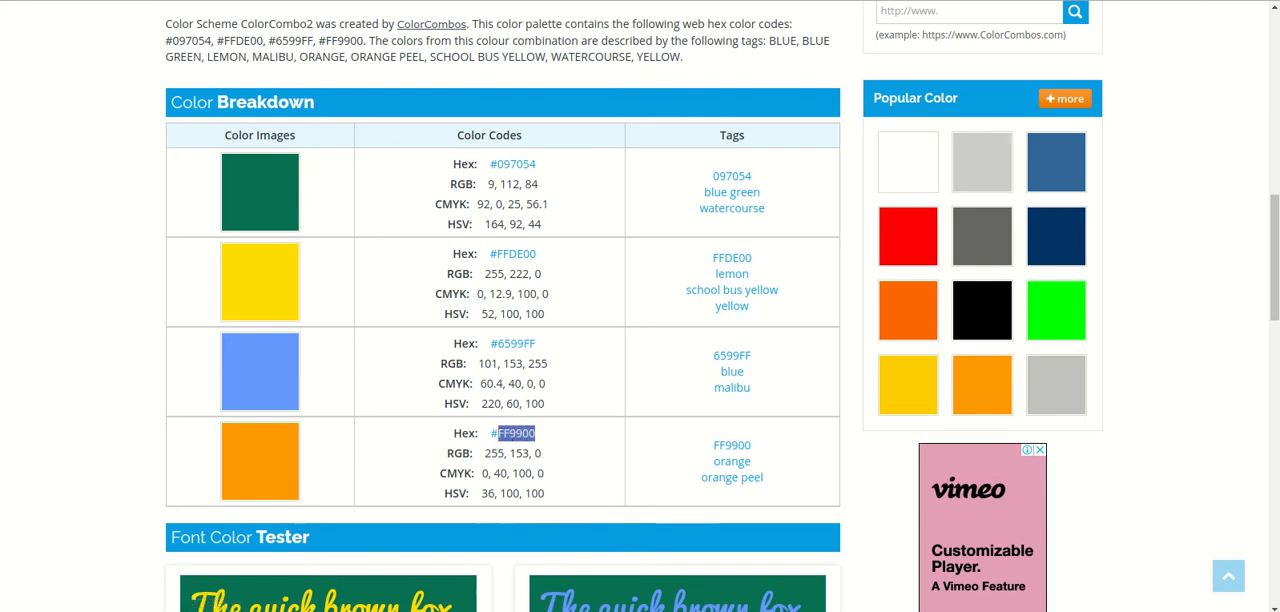
{"action": "key", "text": "alt+Tab"}
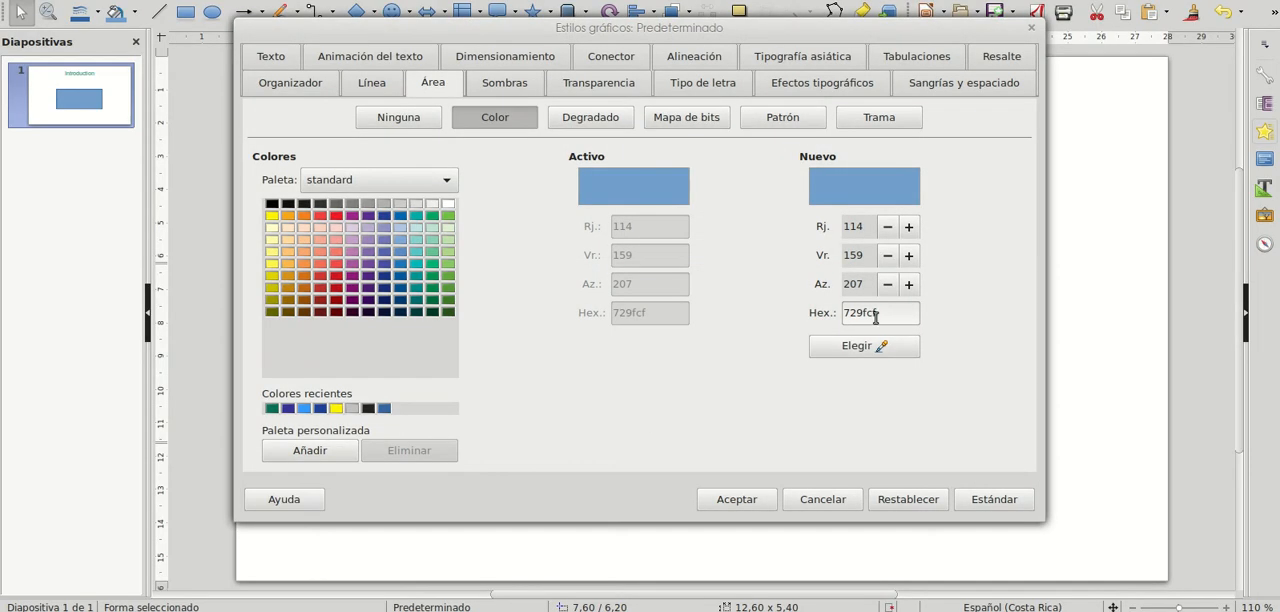
{"action": "double_click", "coordinate": [871, 313]}
{"action": "key", "text": "ctrl+v"}
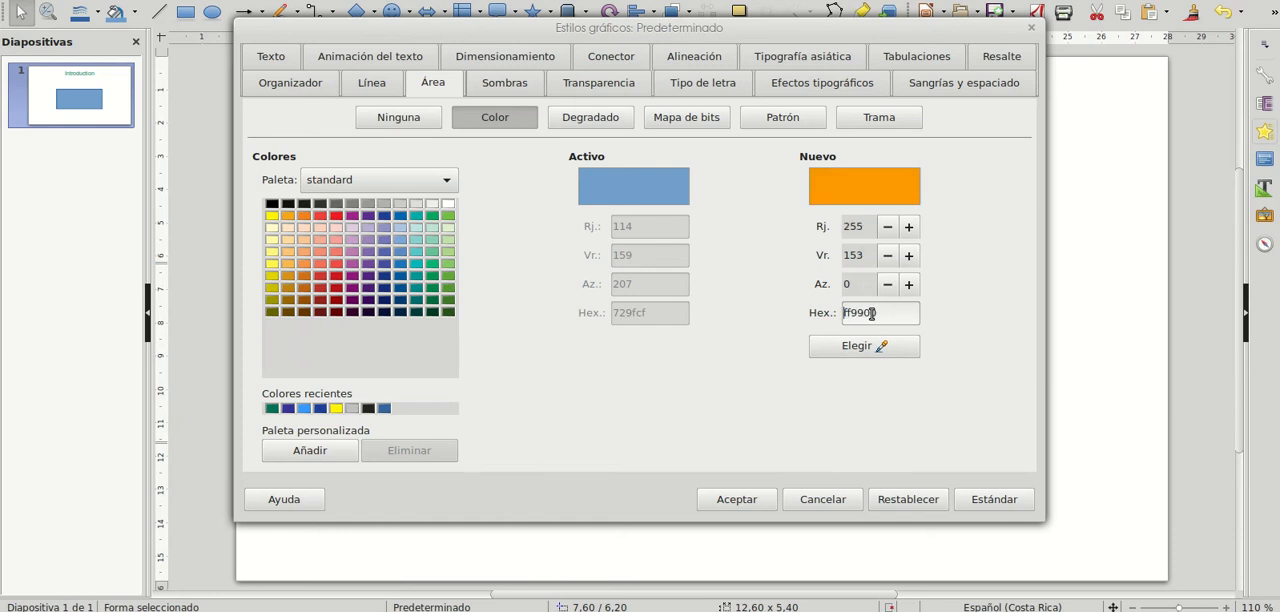
{"action": "left_click", "coordinate": [766, 503]}
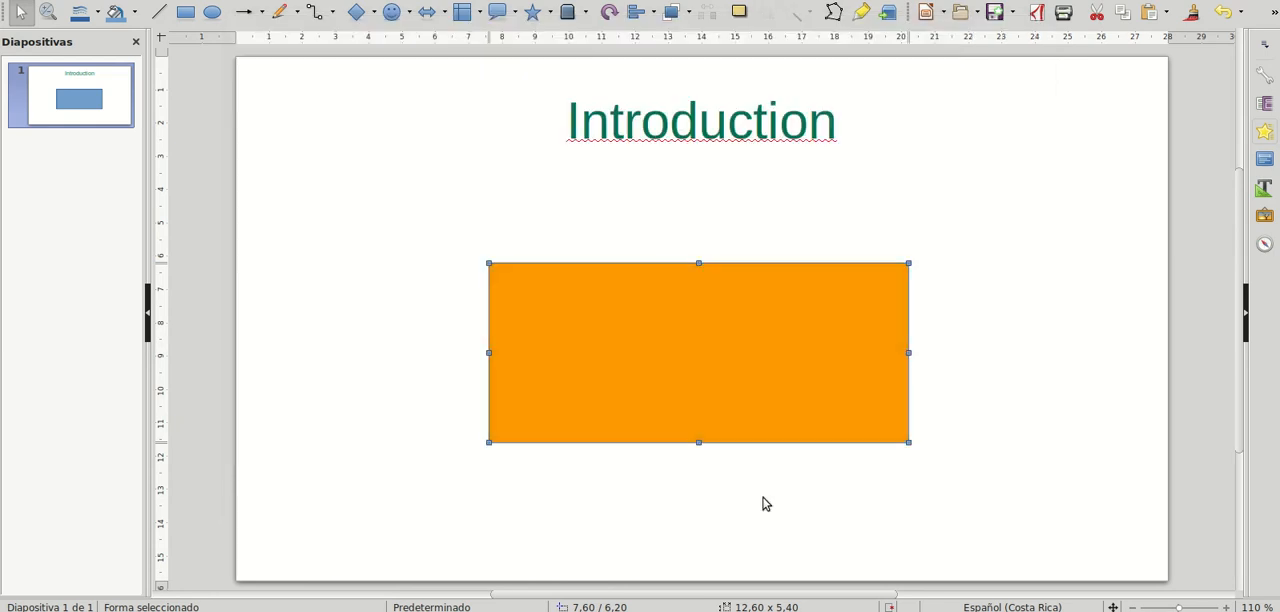
{"action": "left_click", "coordinate": [1055, 466]}
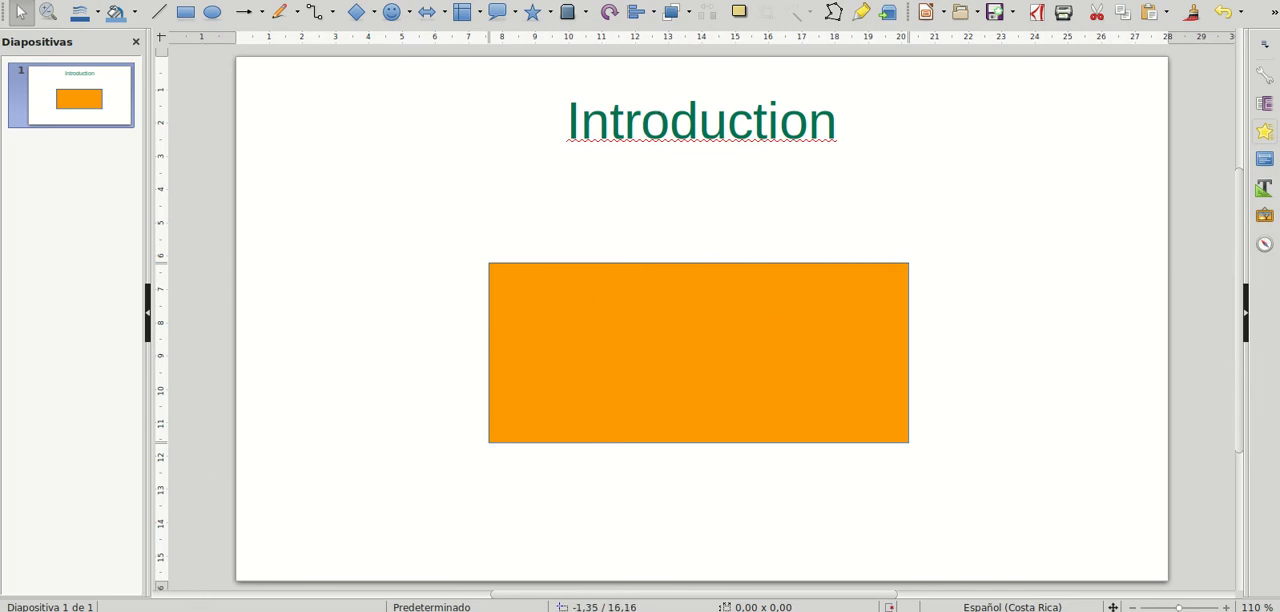
Step: Switch to the WPS Presentation window and enter "Introduction" as the title of slide 1
{"action": "left_click", "coordinate": [178, 611]}
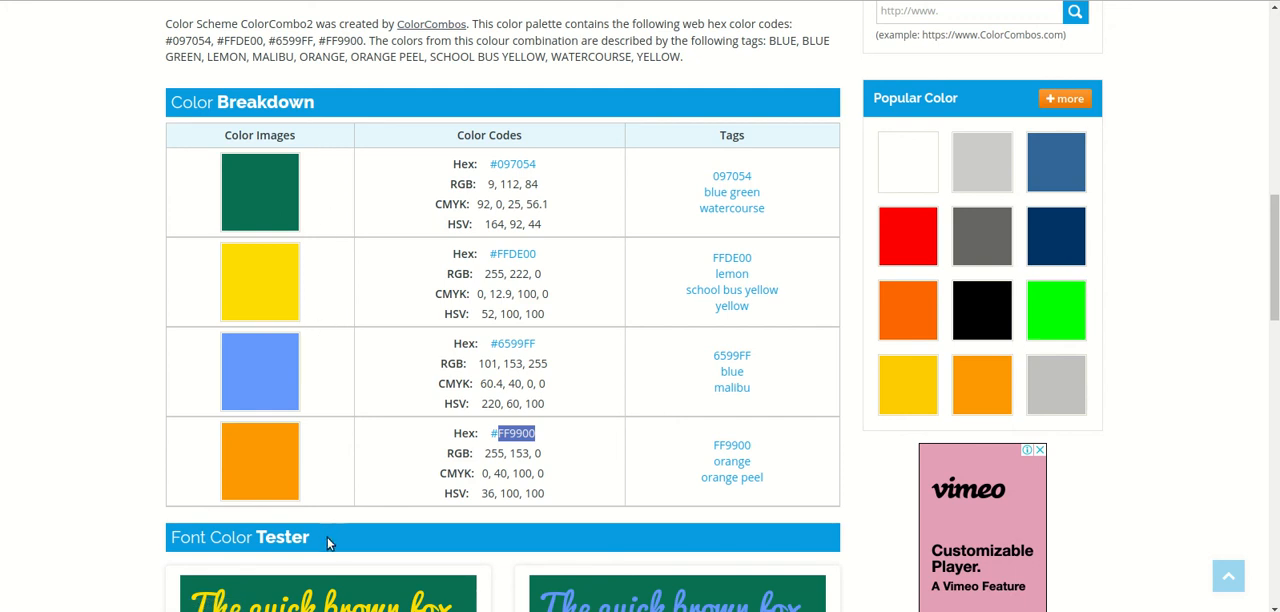
{"action": "mouse_move", "coordinate": [178, 610]}
{"action": "left_click", "coordinate": [230, 540]}
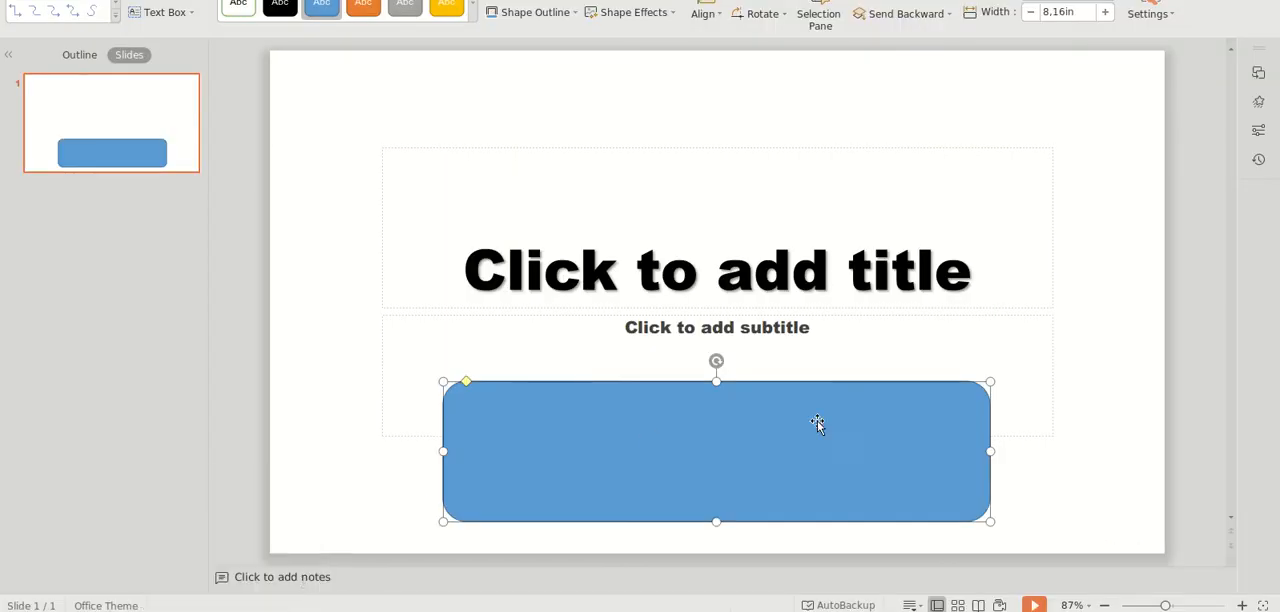
{"action": "left_click", "coordinate": [820, 256]}
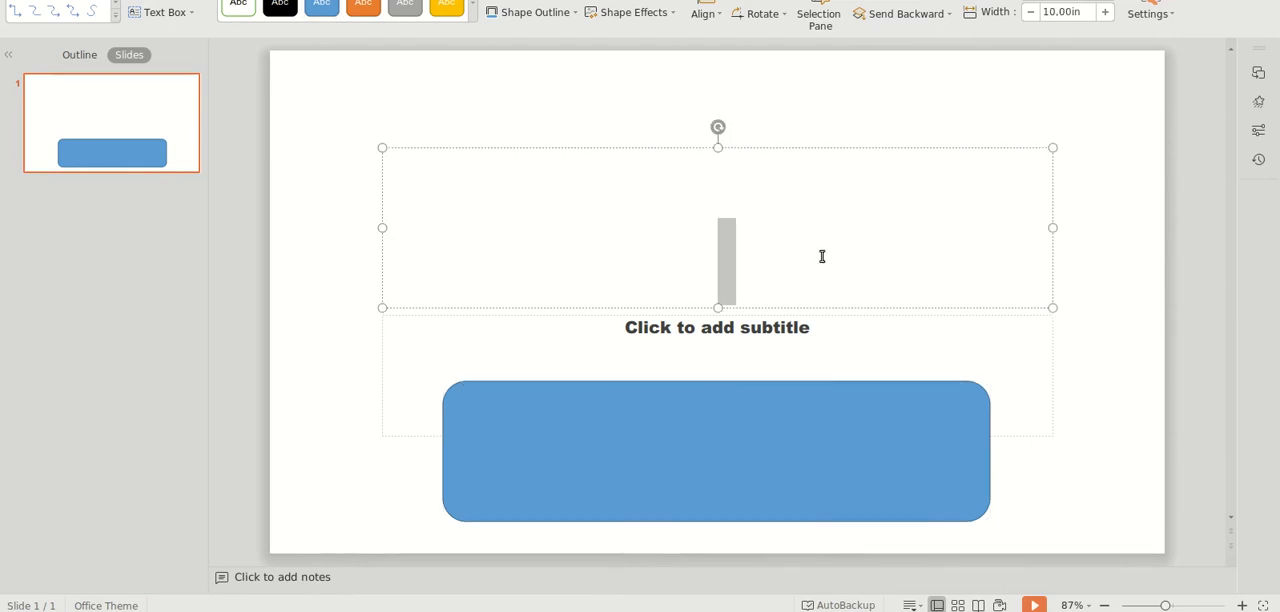
{"action": "type", "text": "In"}
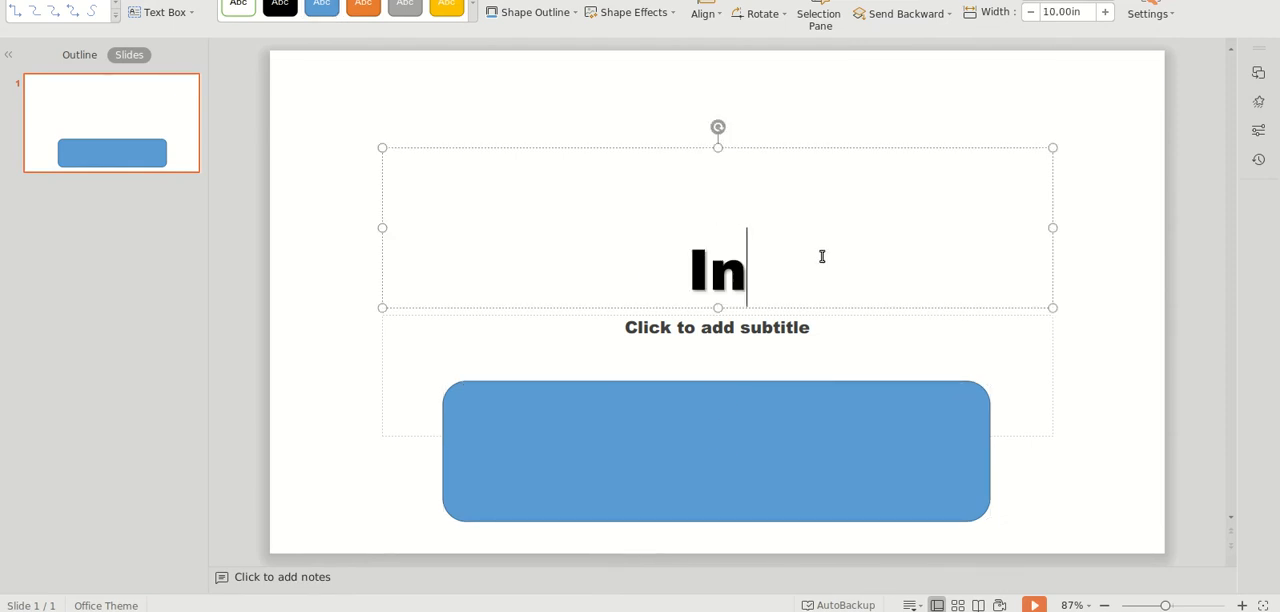
{"action": "type", "text": "troduction"}
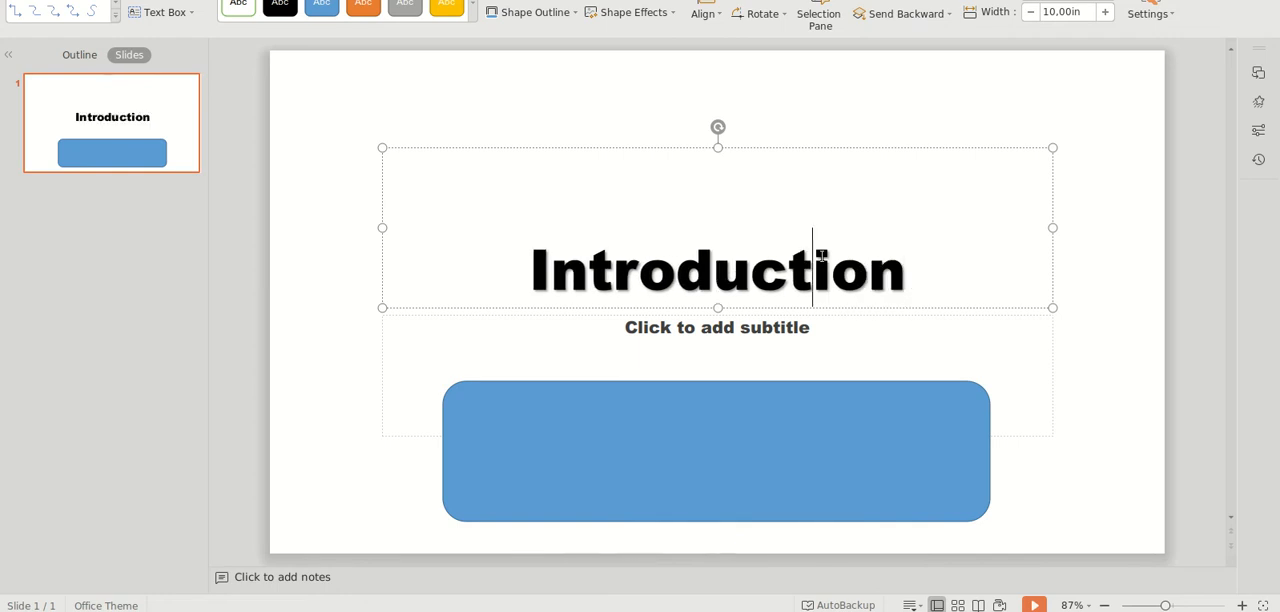
Step: Select the title text and bring up the advanced RGB color settings for its solid text fill
{"action": "double_click", "coordinate": [820, 256]}
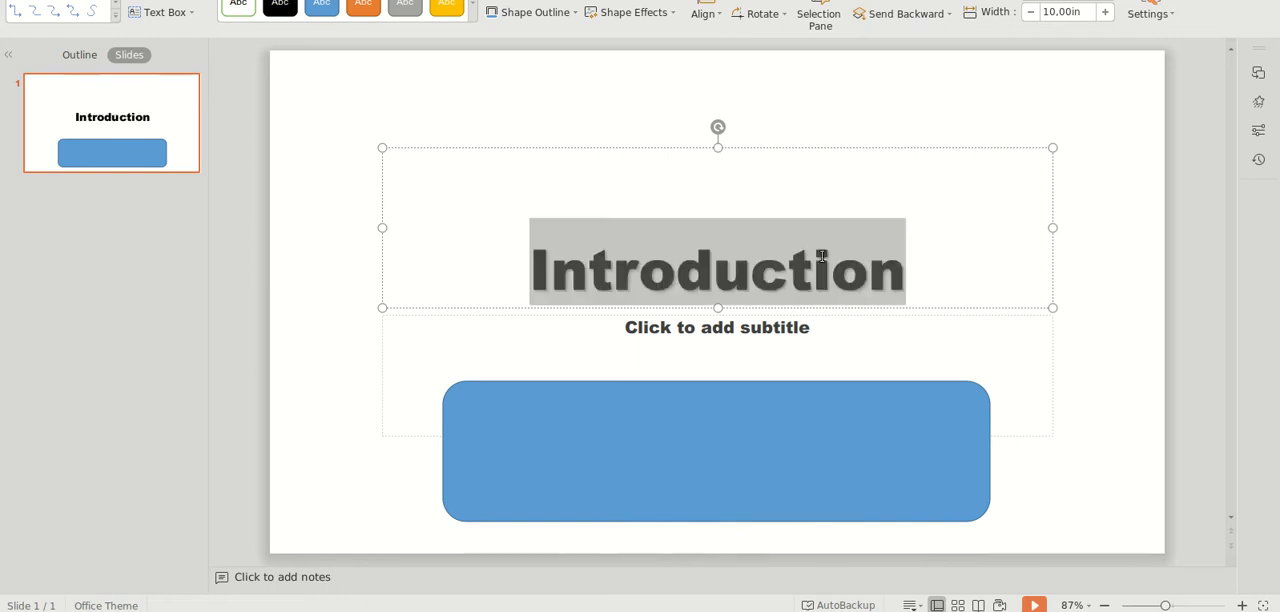
{"action": "right_click", "coordinate": [821, 258]}
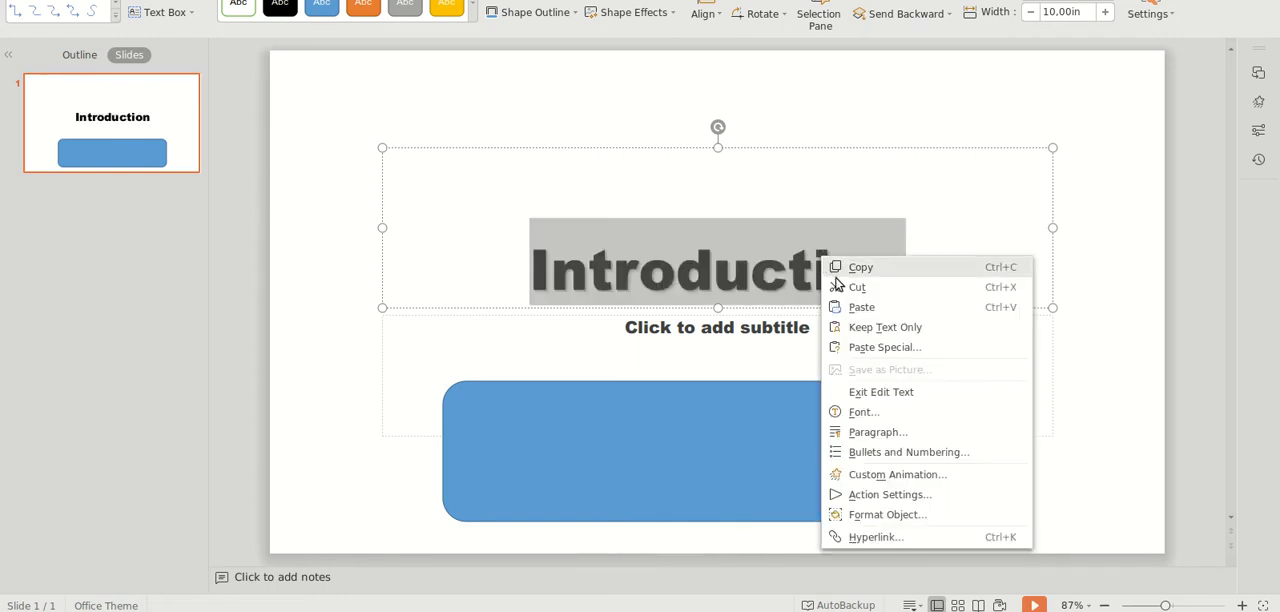
{"action": "left_click", "coordinate": [945, 516]}
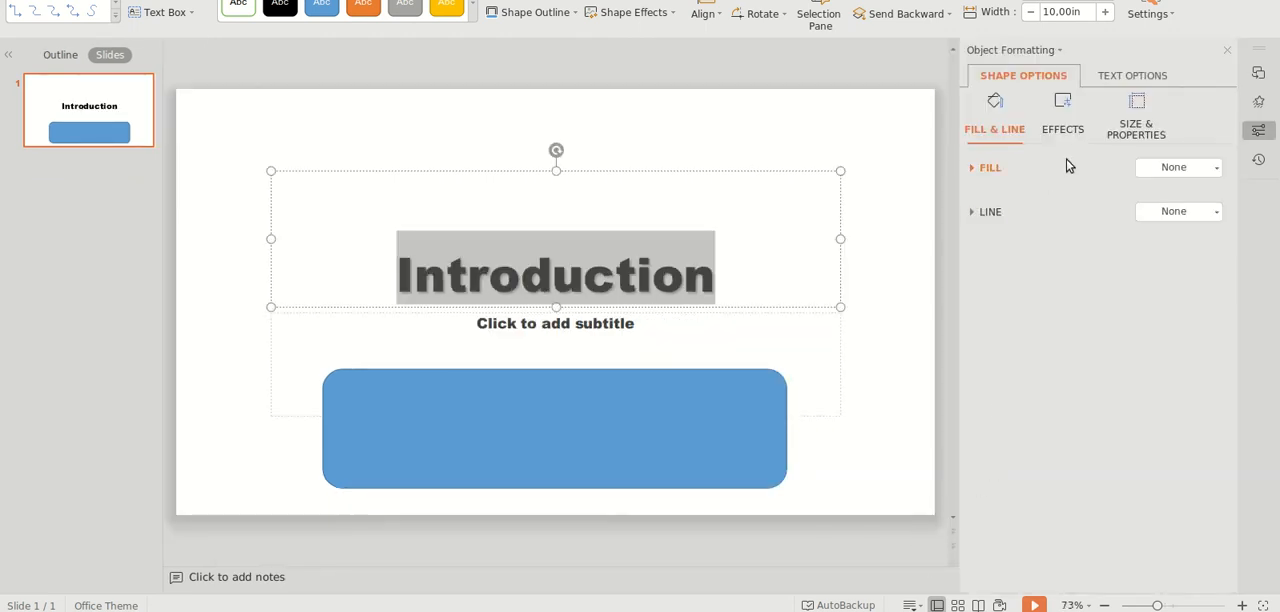
{"action": "left_click", "coordinate": [1116, 78]}
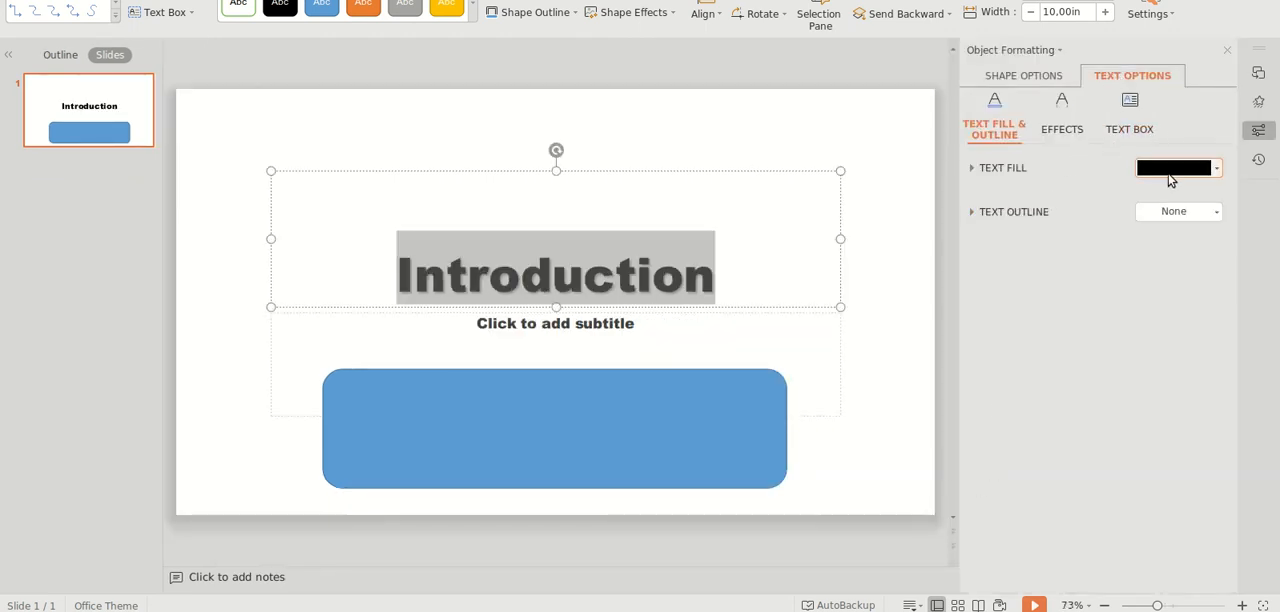
{"action": "left_click", "coordinate": [1212, 172]}
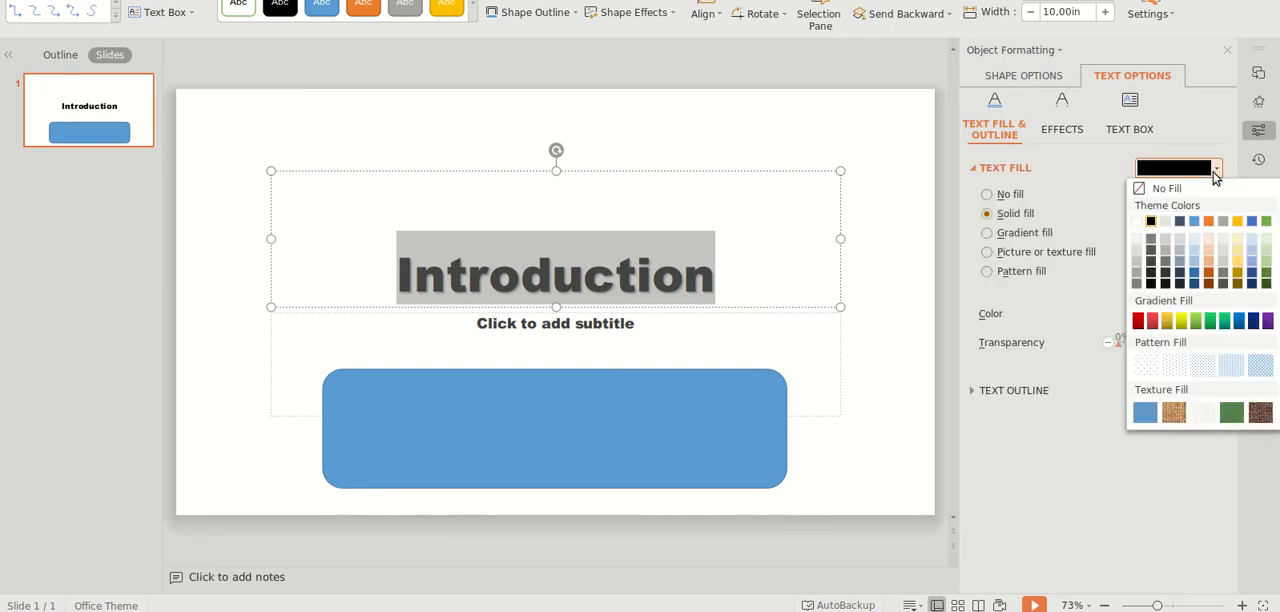
{"action": "left_click", "coordinate": [1108, 193]}
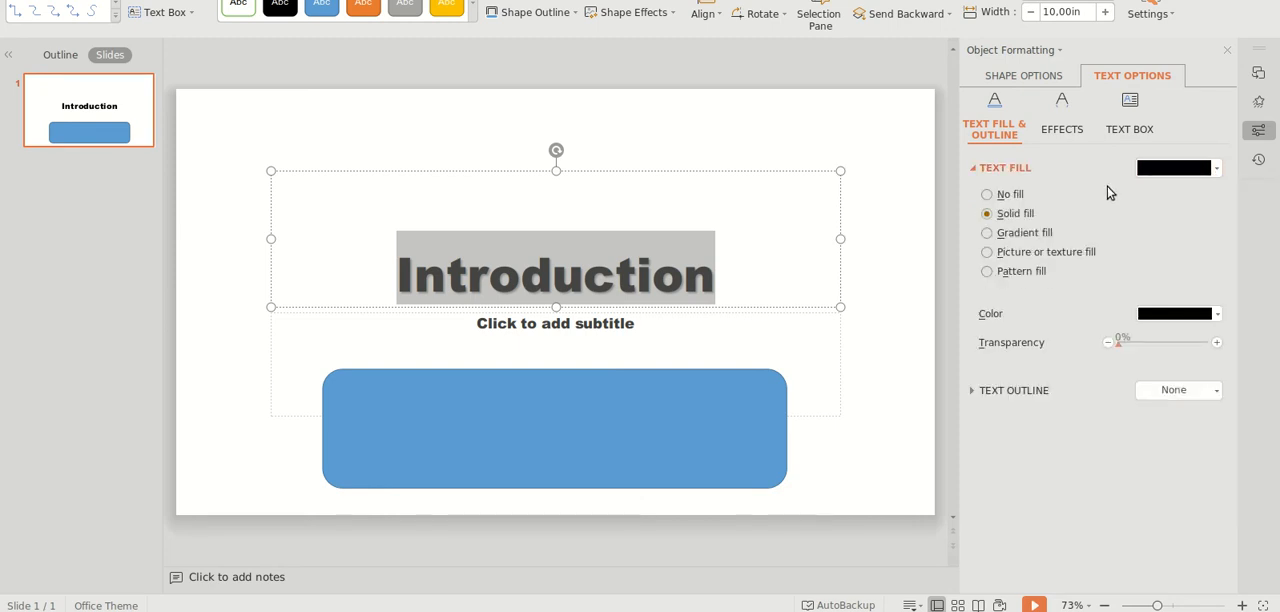
{"action": "left_click", "coordinate": [1212, 318]}
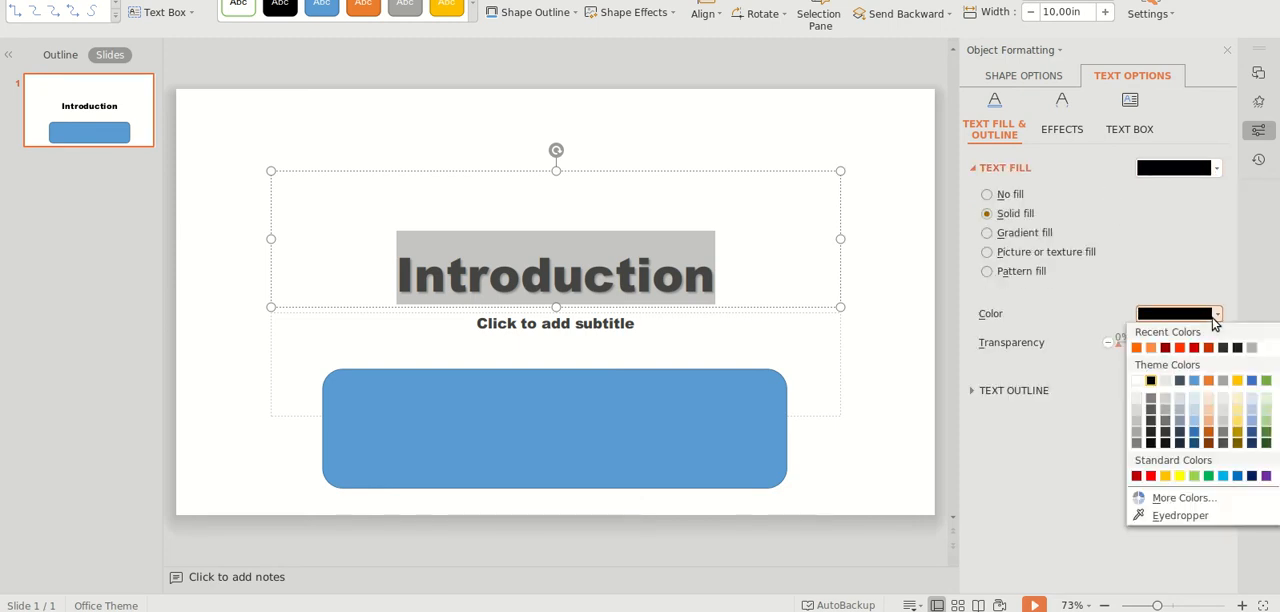
{"action": "left_click", "coordinate": [1185, 498]}
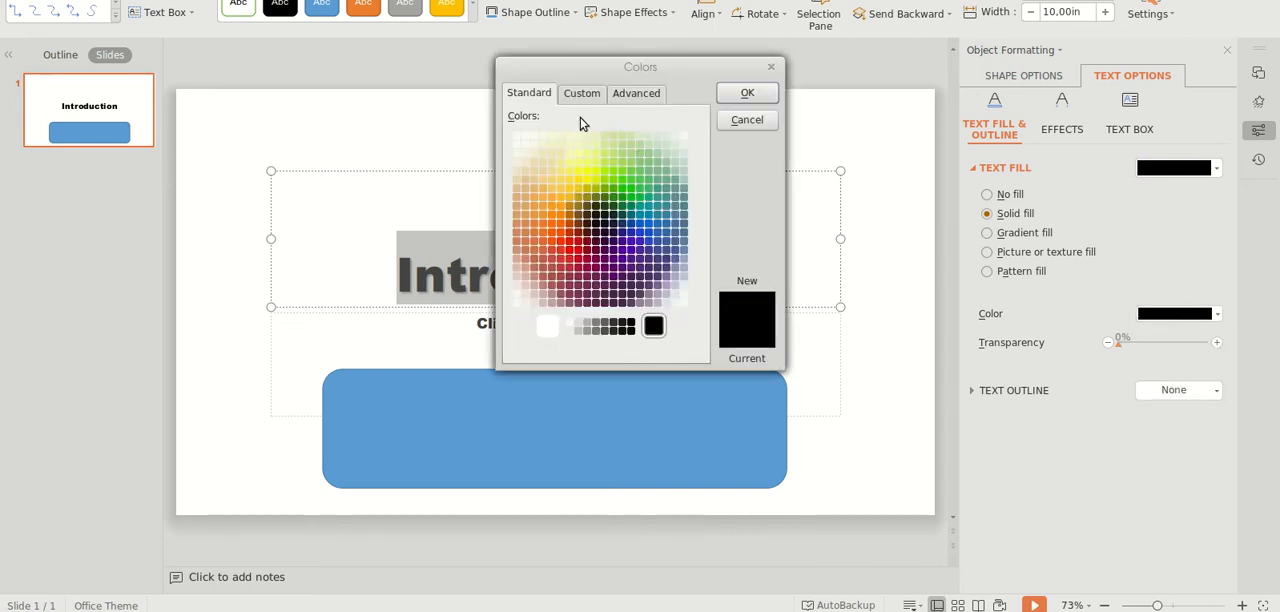
{"action": "left_click", "coordinate": [633, 99]}
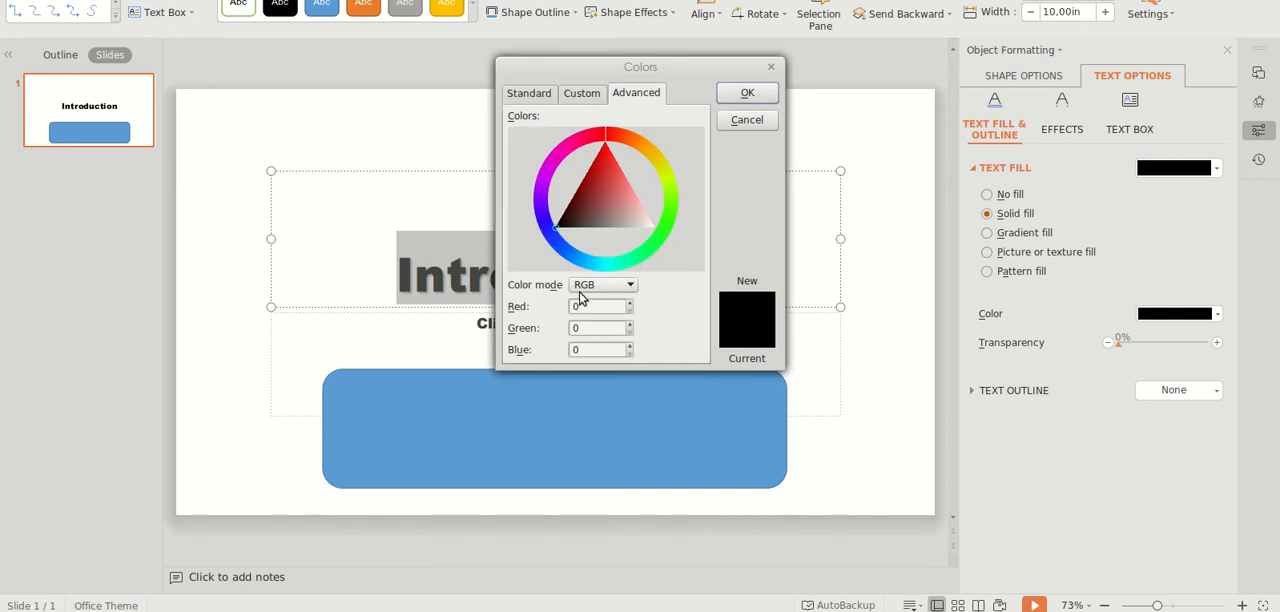
Step: Check the RGB codes in ColorCombo2's Color Breakdown and return to the color settings in WPS Presentation
{"action": "key", "text": "alt+Tab"}
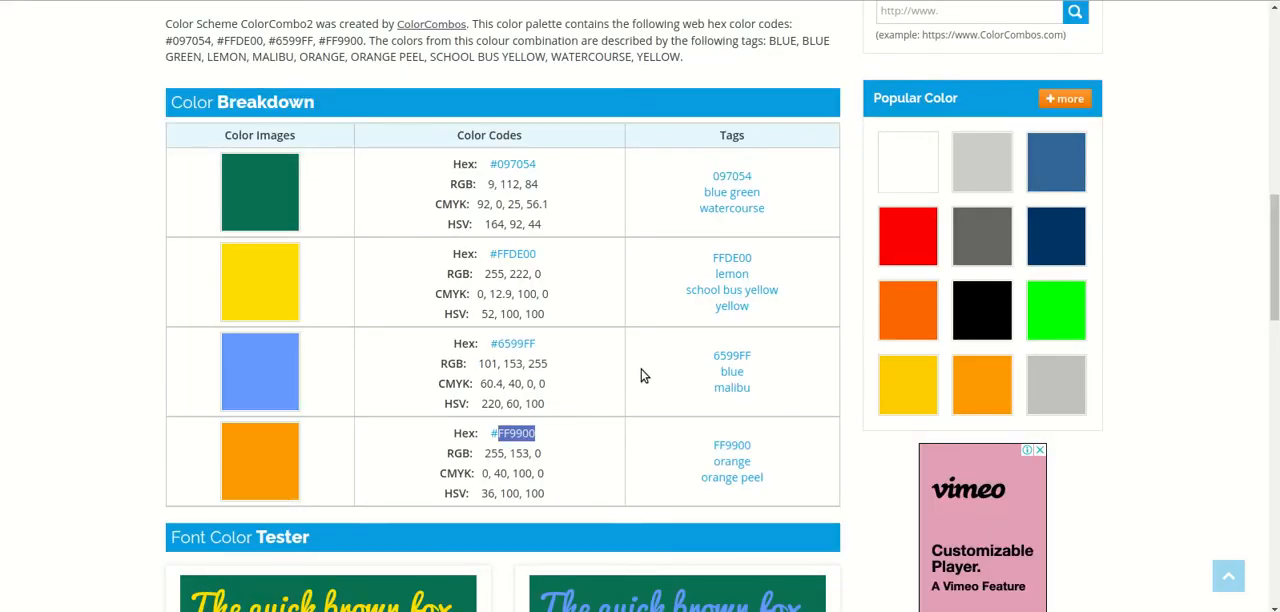
{"action": "scroll", "coordinate": [641, 372], "scroll_direction": "down", "scroll_amount": 1}
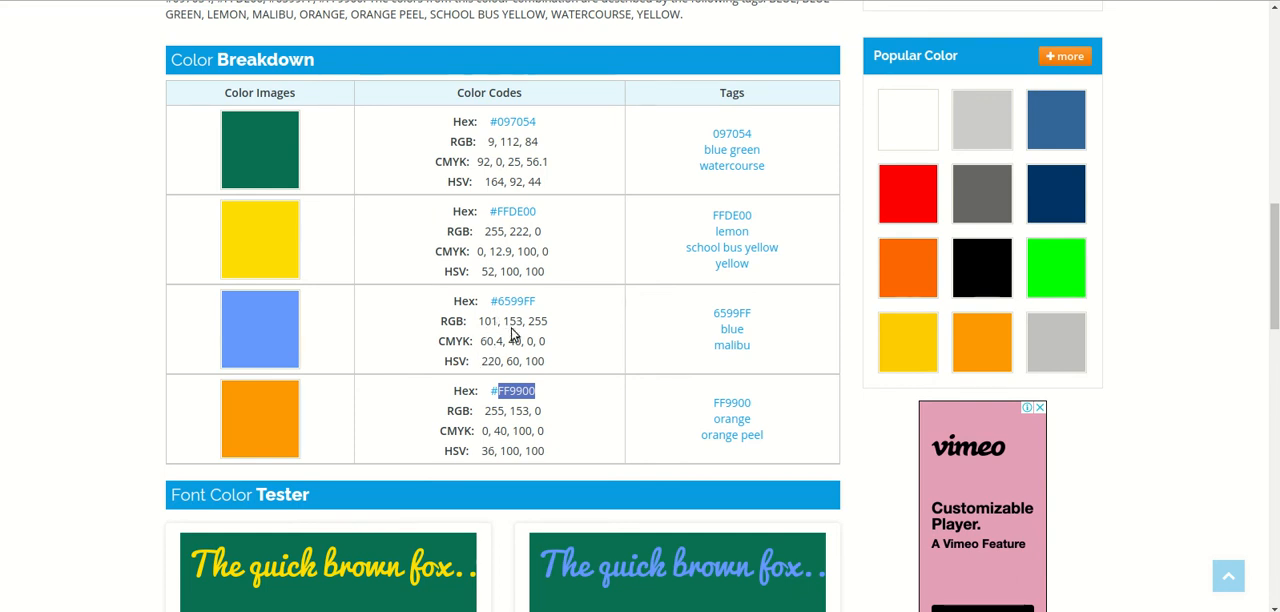
{"action": "key", "text": "alt+Tab"}
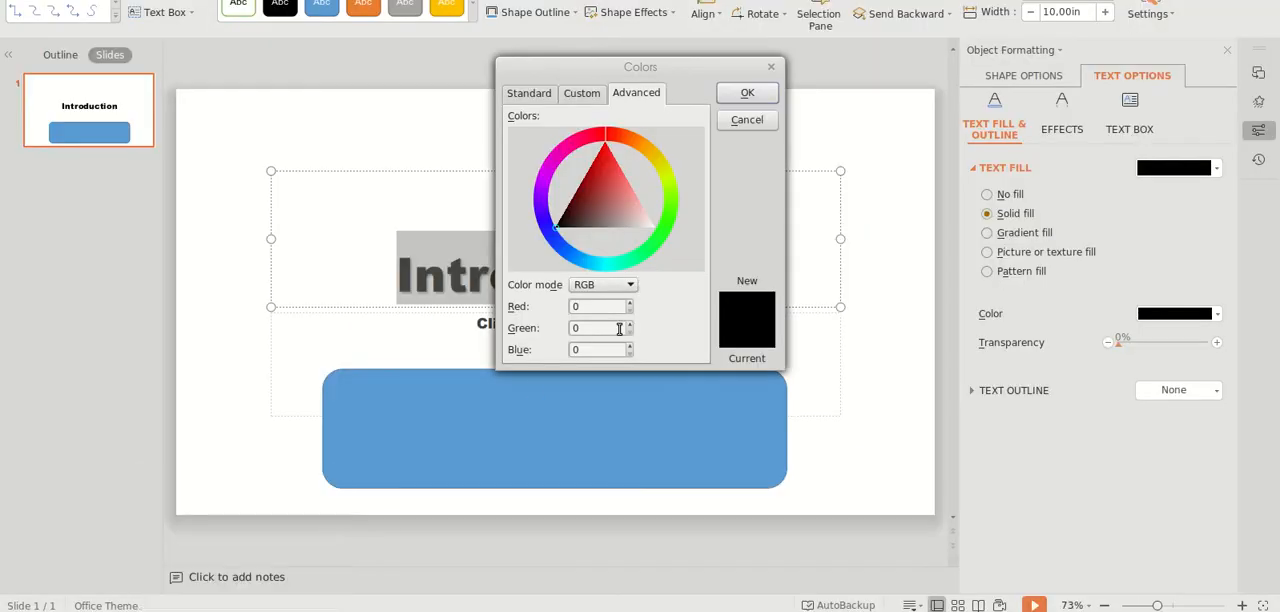
Step: Set the title text's fill color to RGB 101, 153, 255, checking the blue entry on ColorCombos, and deselect the text
{"action": "double_click", "coordinate": [576, 306]}
{"action": "type", "text": "101"}
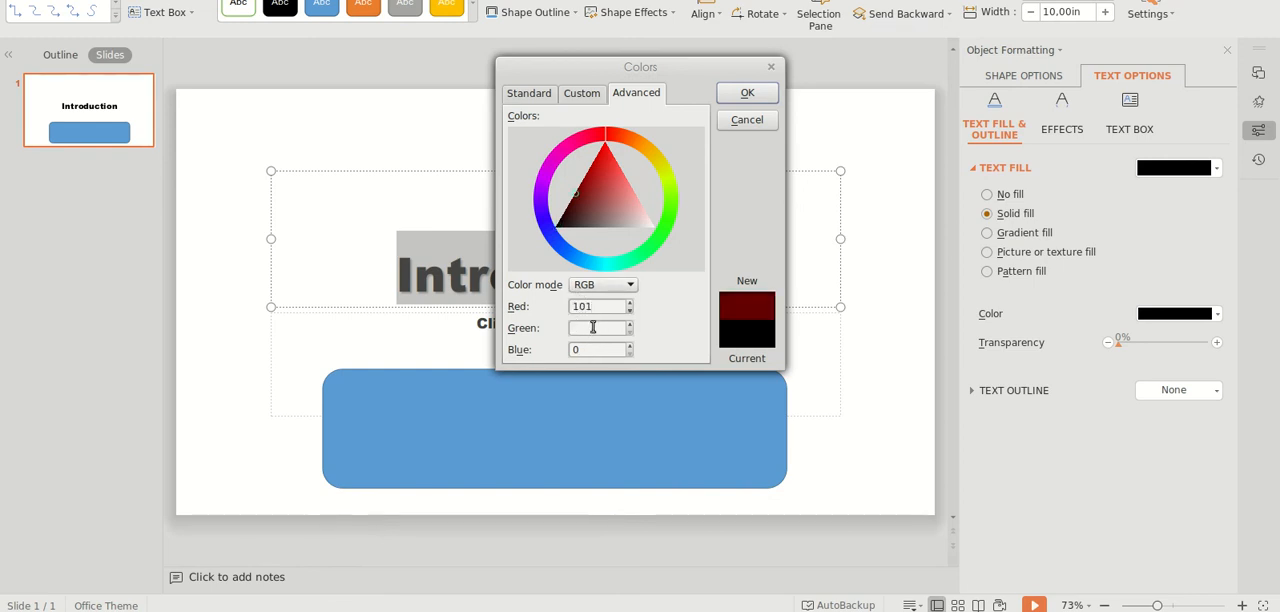
{"action": "left_click", "coordinate": [593, 327]}
{"action": "type", "text": "153"}
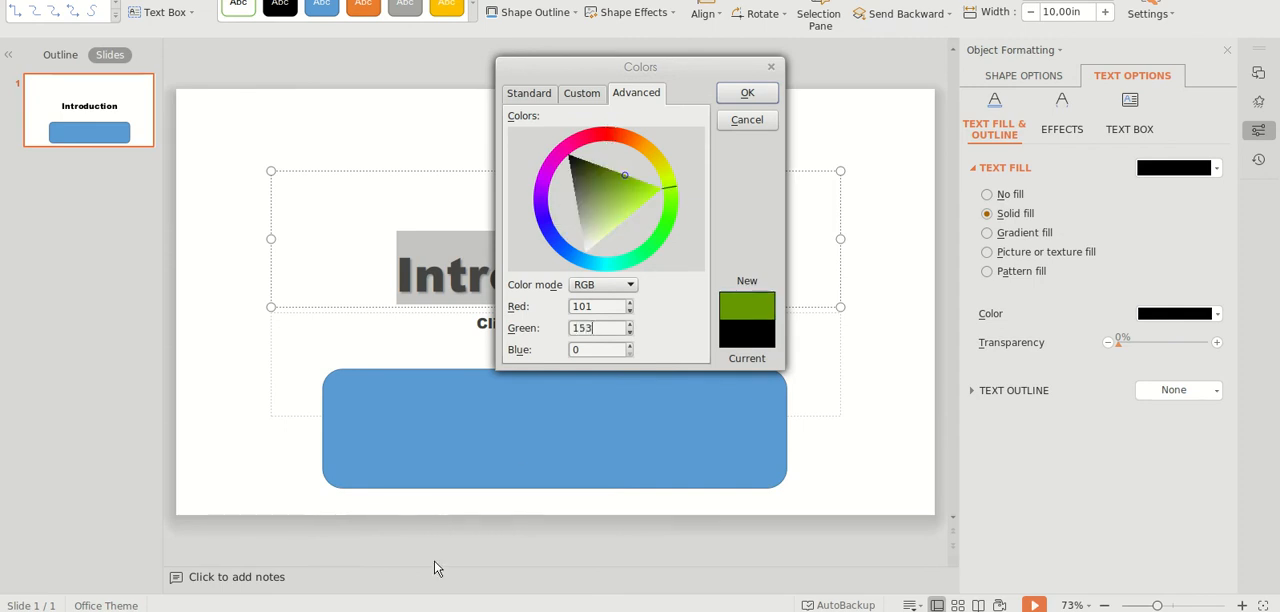
{"action": "left_click", "coordinate": [180, 610]}
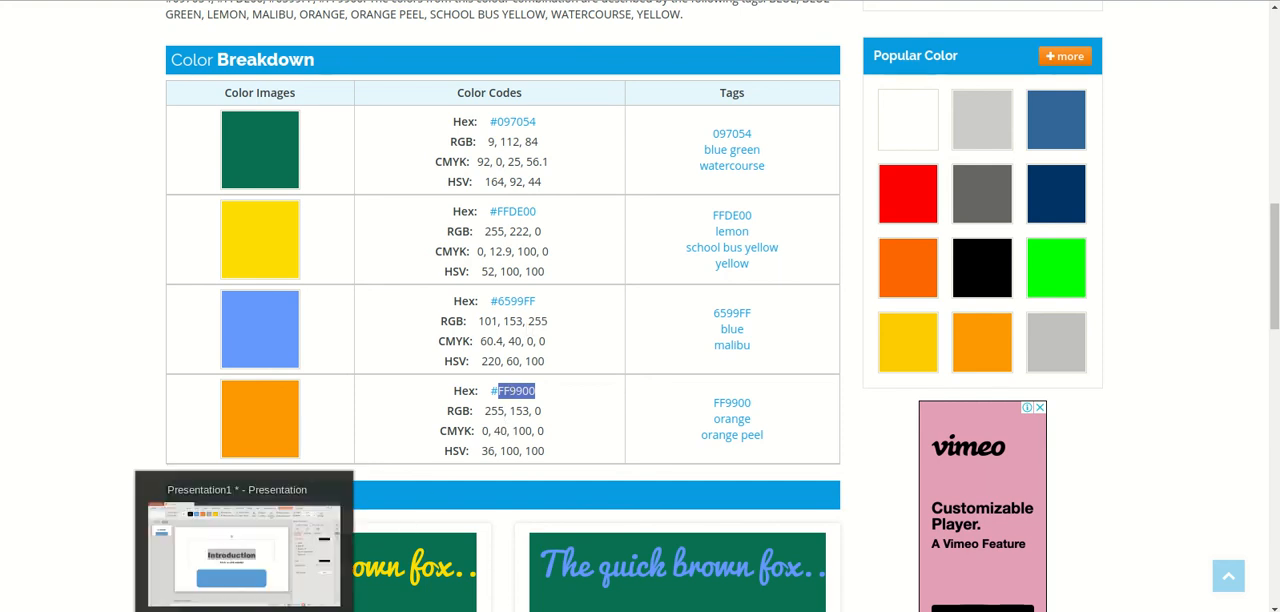
{"action": "left_click", "coordinate": [244, 610]}
{"action": "left_click_drag", "start_coordinate": [590, 352], "coordinate": [570, 351]}
{"action": "type", "text": "255"}
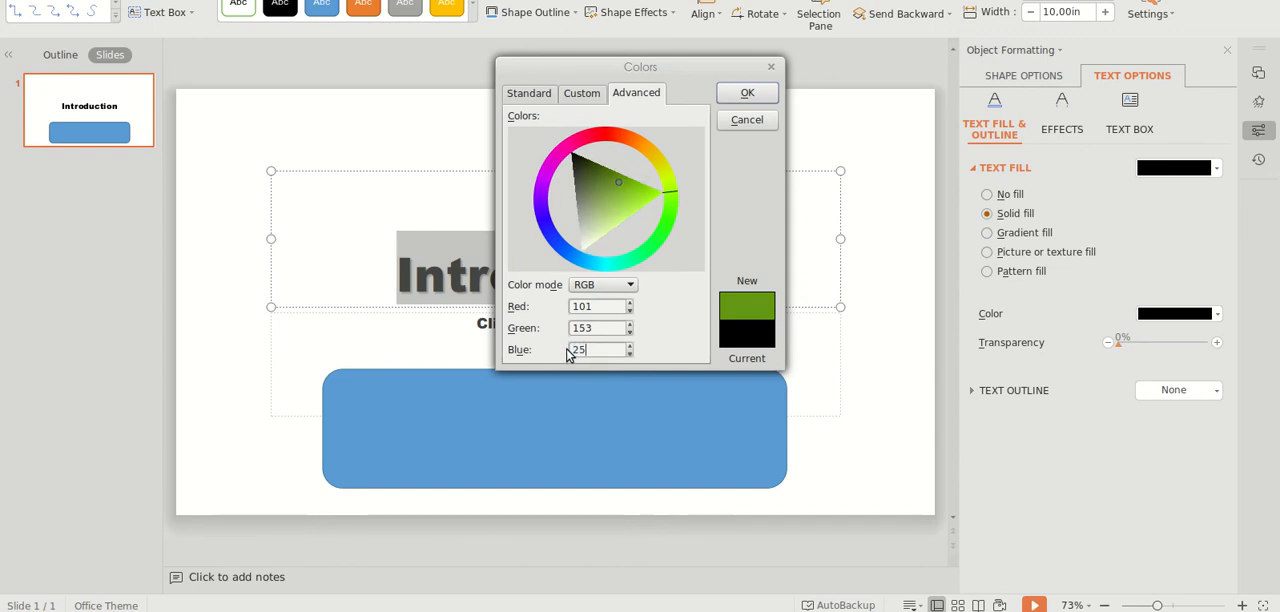
{"action": "left_click", "coordinate": [748, 93]}
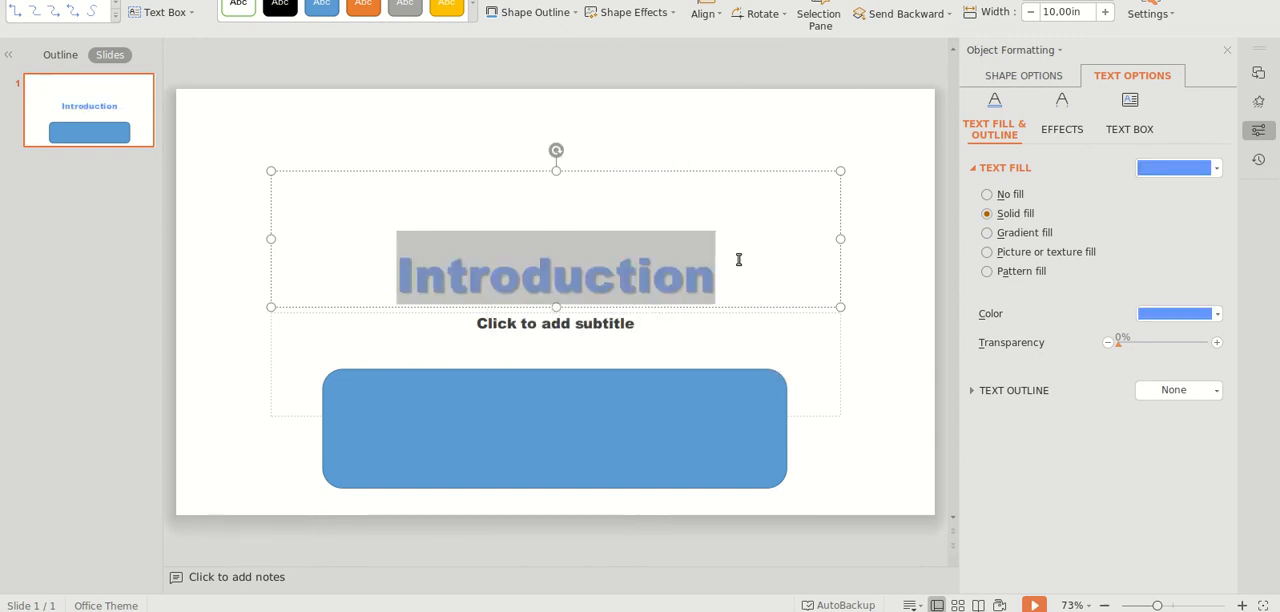
{"action": "left_click", "coordinate": [763, 340]}
{"action": "left_click", "coordinate": [690, 216]}
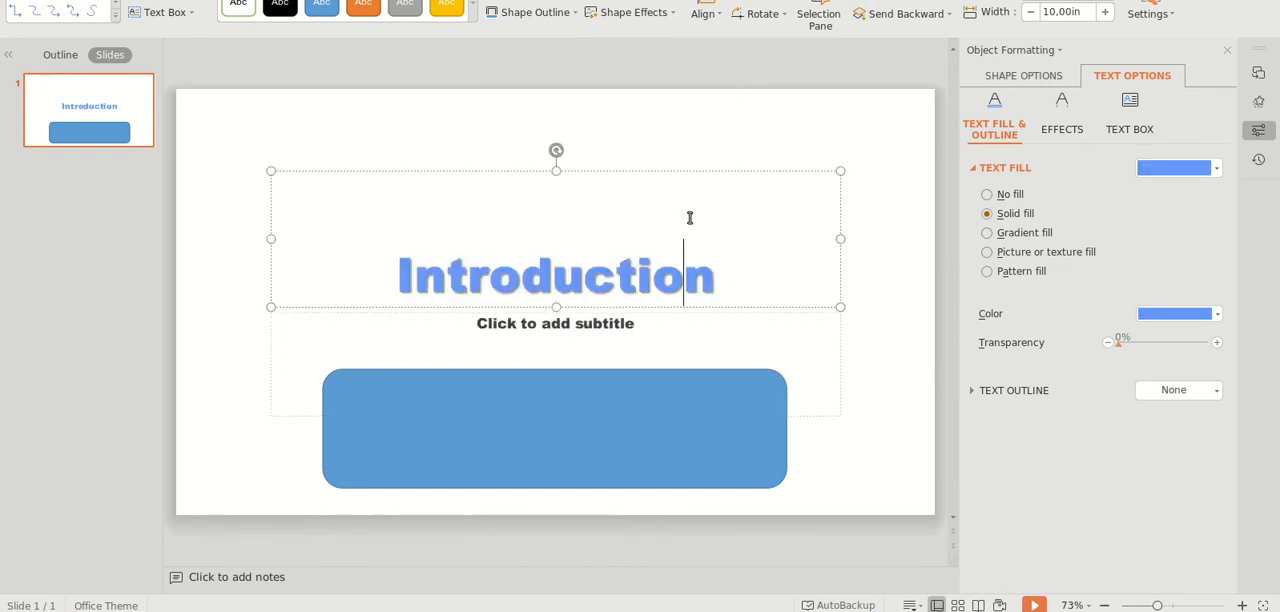
Step: Switch to the ColorCombos page to view the yellow swatch in the Color Breakdown and return to WPS Presentation
{"action": "mouse_move", "coordinate": [208, 608]}
{"action": "left_click", "coordinate": [180, 550]}
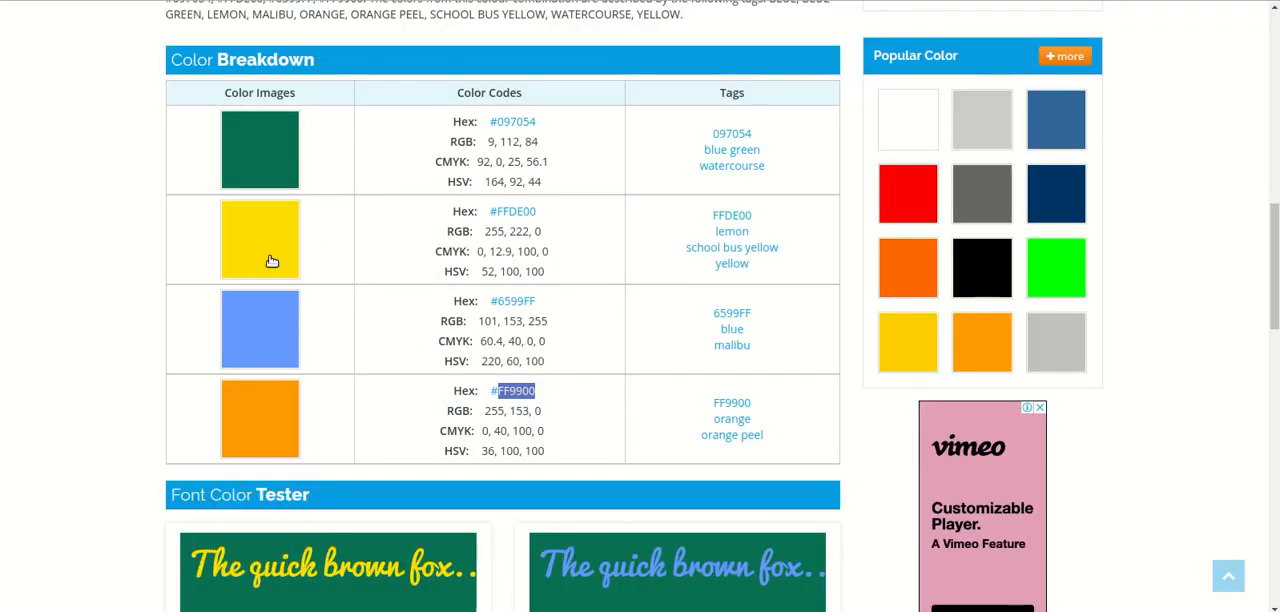
{"action": "key", "text": "alt+Tab"}
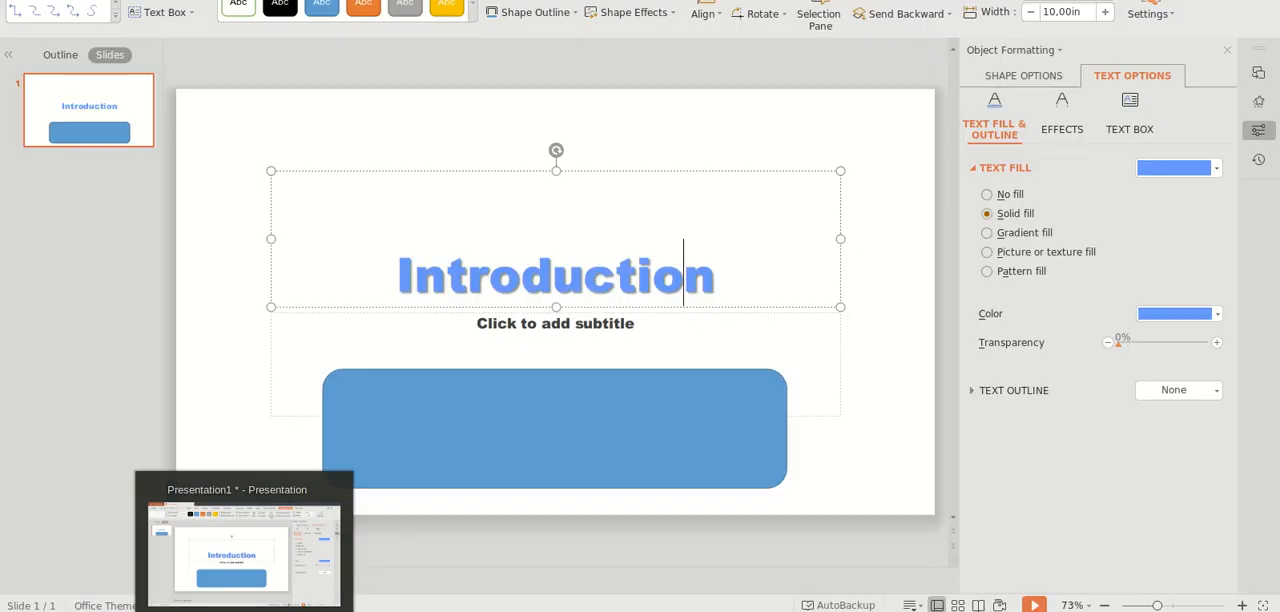
Step: Select the blue rounded rectangle and bring up the custom RGB color settings for its solid fill
{"action": "left_click", "coordinate": [651, 397]}
{"action": "right_click", "coordinate": [651, 397]}
{"action": "left_click", "coordinate": [652, 397]}
{"action": "right_click", "coordinate": [652, 398]}
{"action": "left_click", "coordinate": [715, 370]}
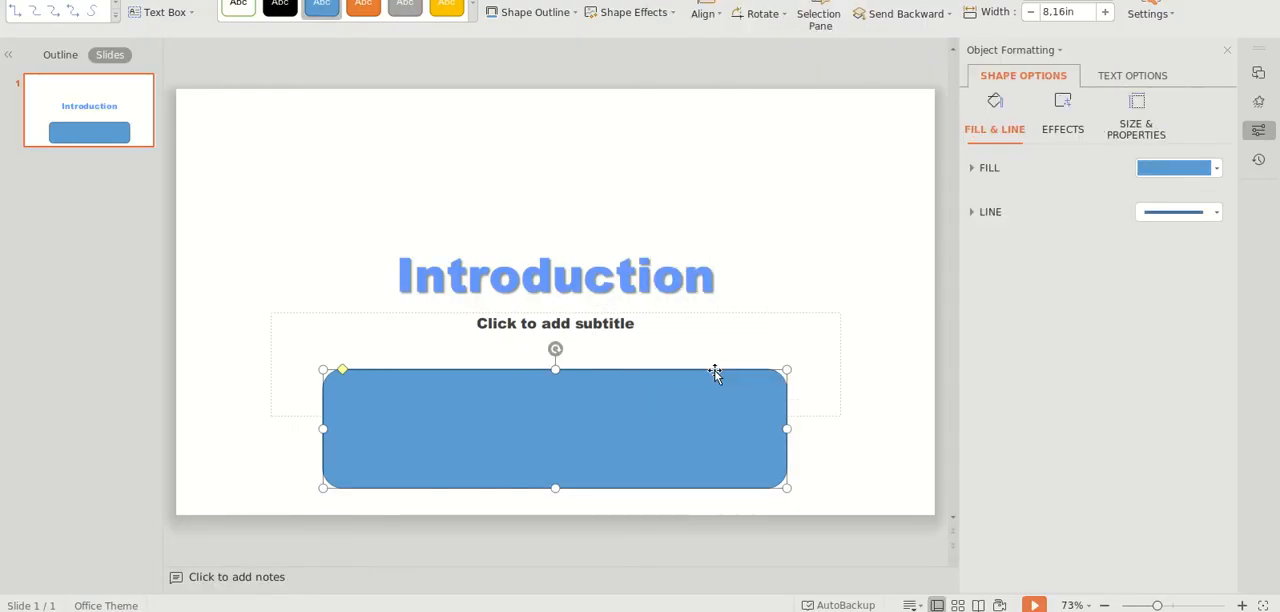
{"action": "left_click", "coordinate": [1218, 167]}
{"action": "left_click", "coordinate": [1100, 174]}
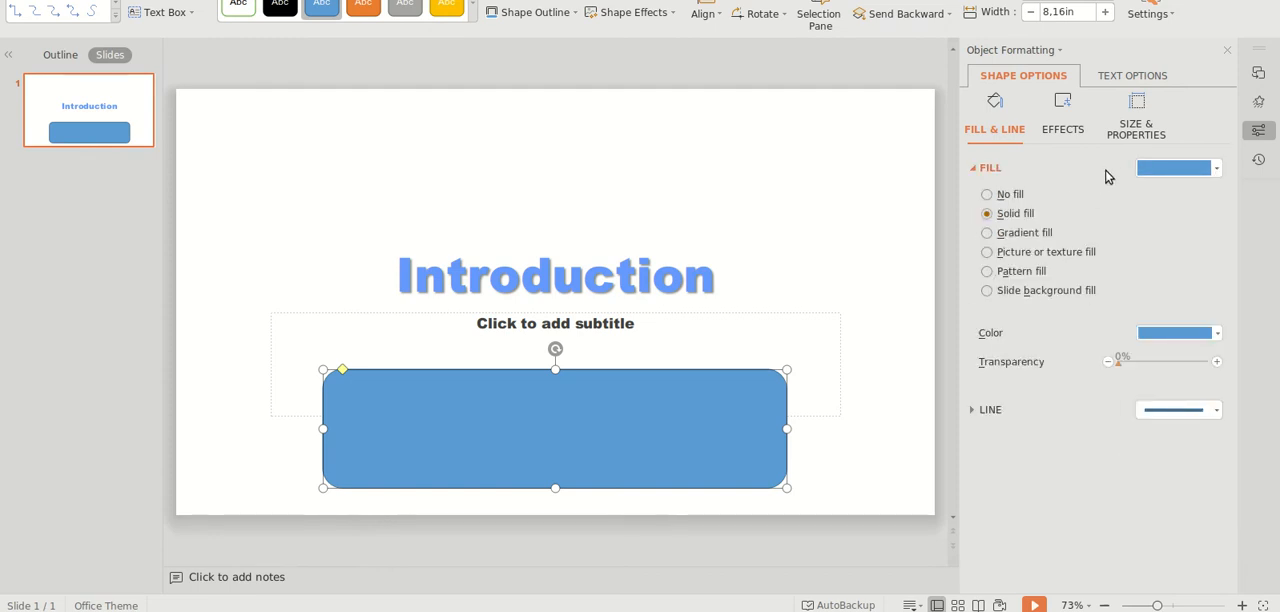
{"action": "left_click", "coordinate": [1219, 333]}
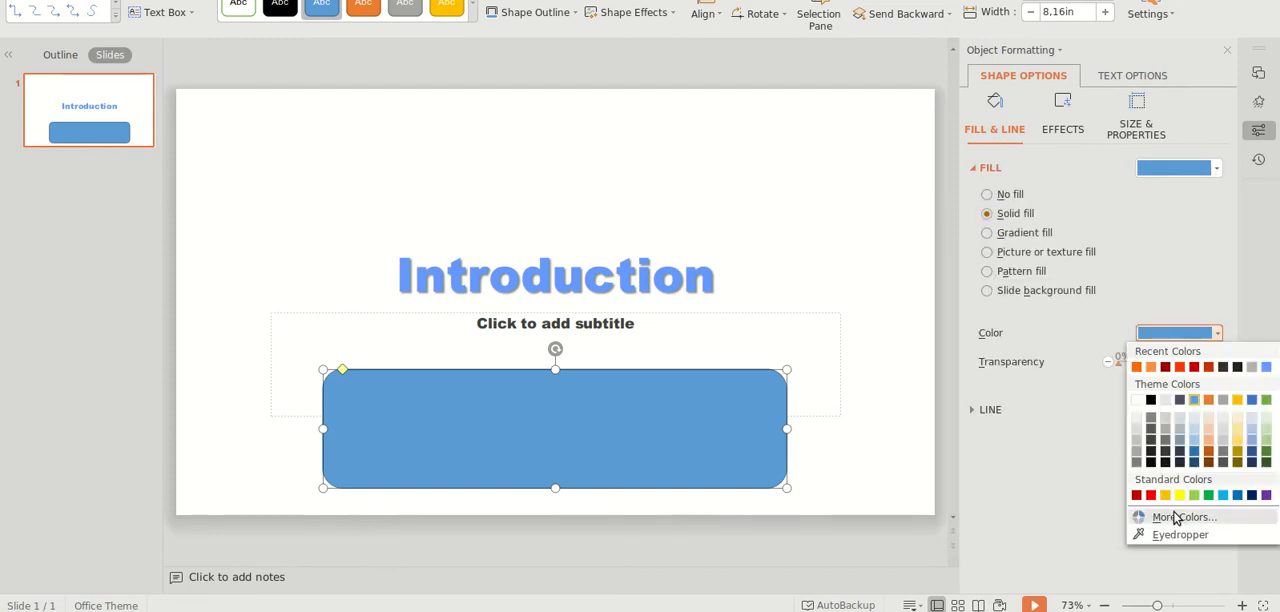
{"action": "left_click", "coordinate": [1176, 516]}
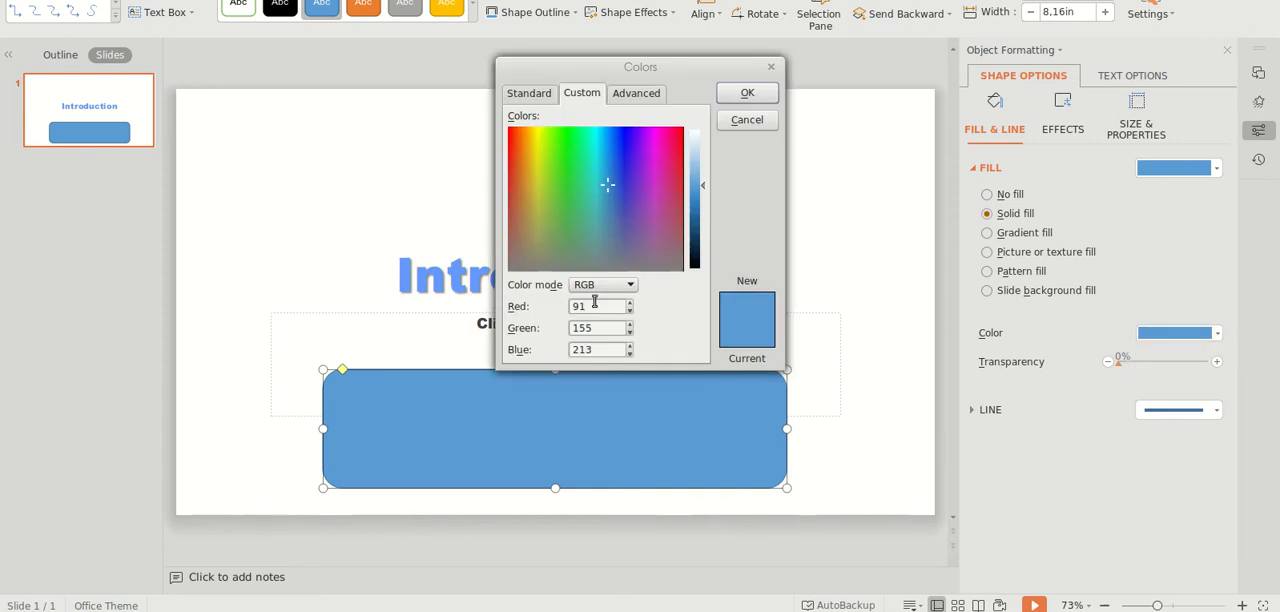
Step: Look up the RGB code of the yellow FFDE00 entry on ColorCombos and return to the fill color settings
{"action": "left_click", "coordinate": [180, 611]}
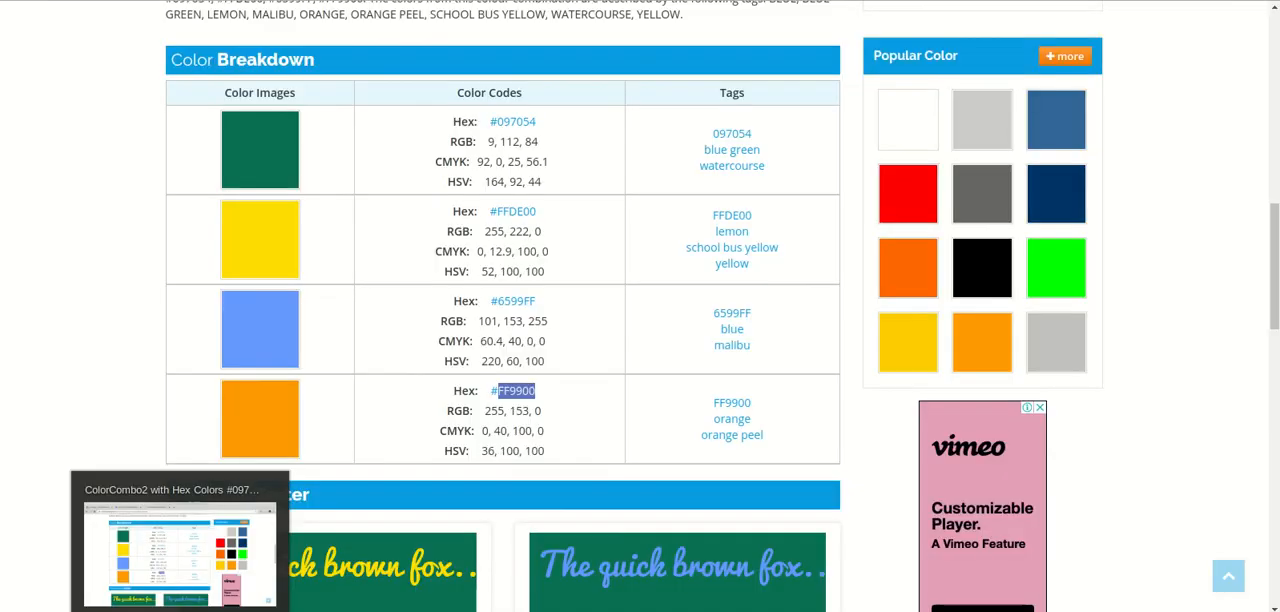
{"action": "left_click", "coordinate": [465, 231]}
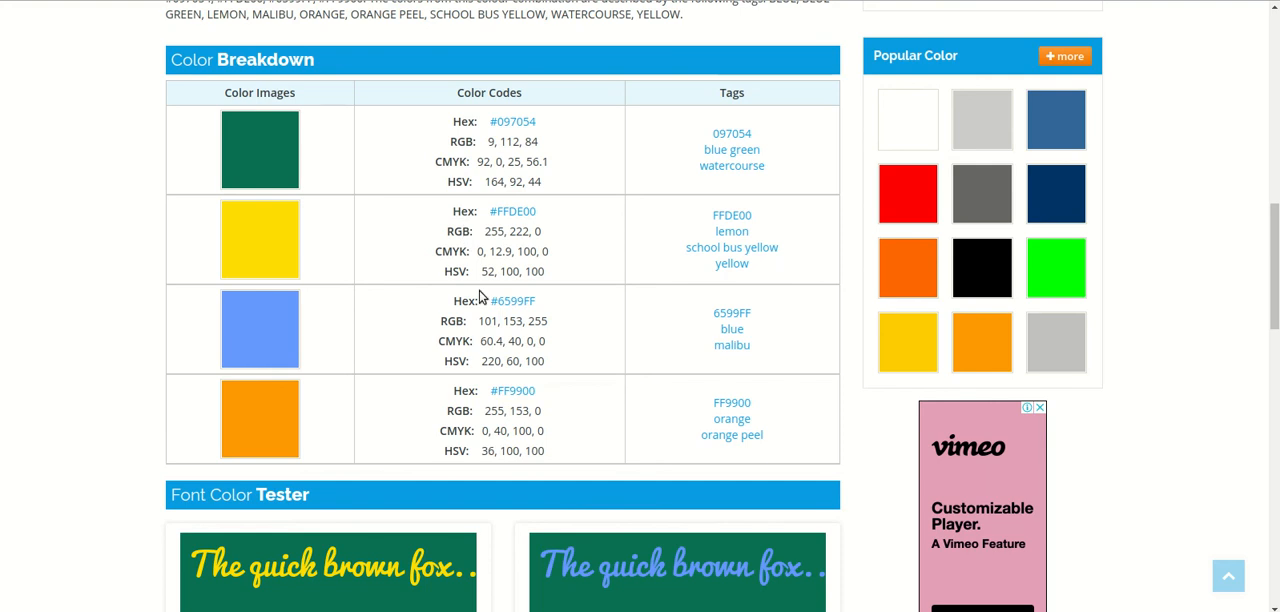
{"action": "double_click", "coordinate": [458, 231]}
{"action": "key", "text": "alt+Tab"}
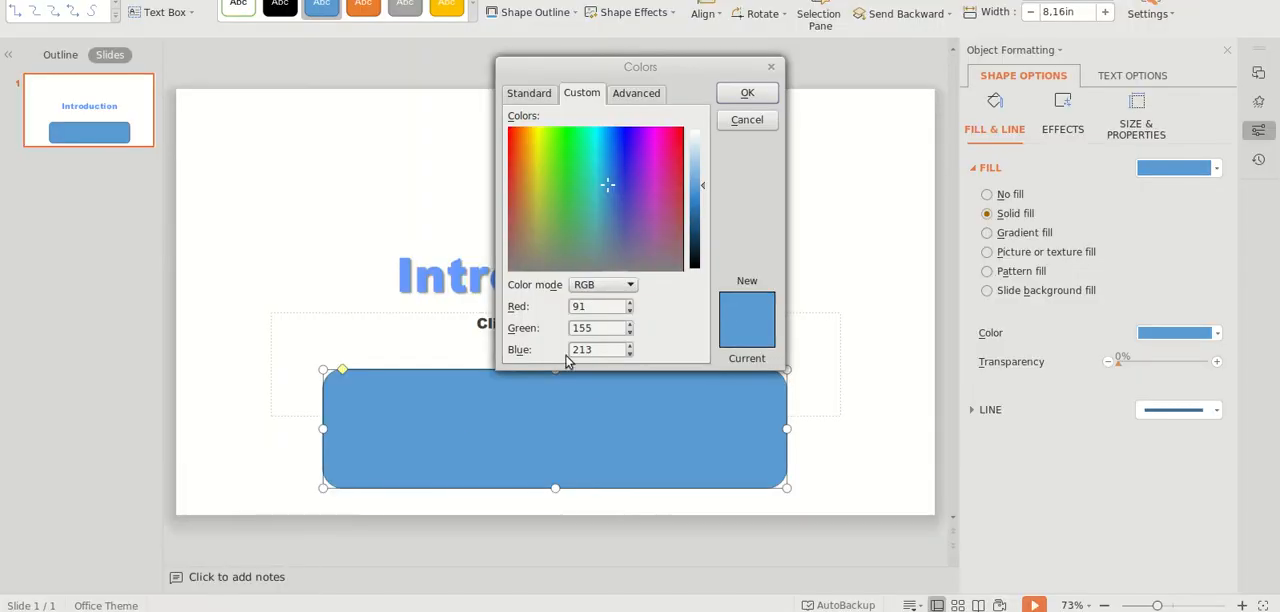
Step: Set the rounded rectangle's fill color to RGB 255, 222, 0 and deselect the shape
{"action": "double_click", "coordinate": [578, 306]}
{"action": "type", "text": "255"}
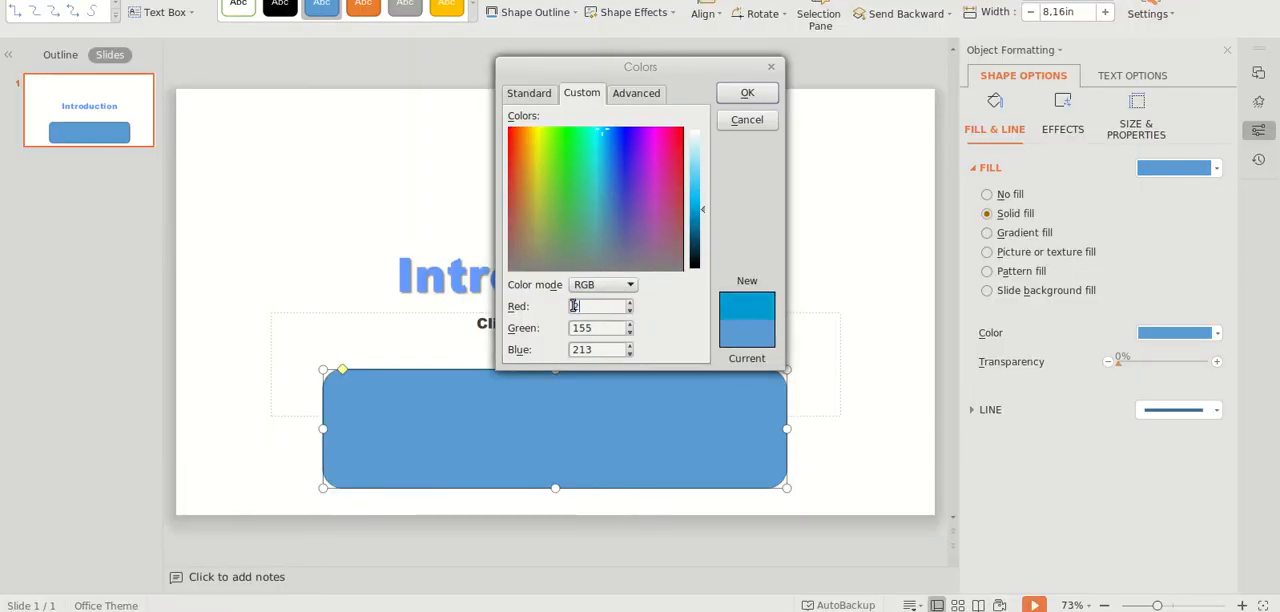
{"action": "type", "text": "222"}
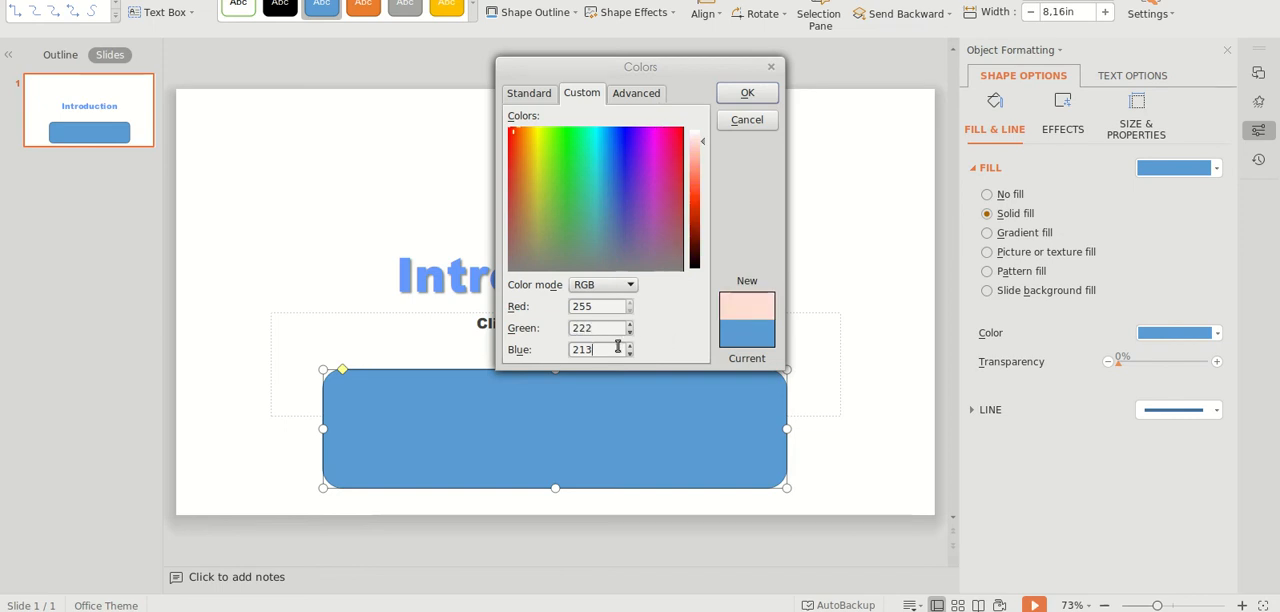
{"action": "key", "text": "BackSpace"}
{"action": "key", "text": "BackSpace"}
{"action": "type", "text": "0"}
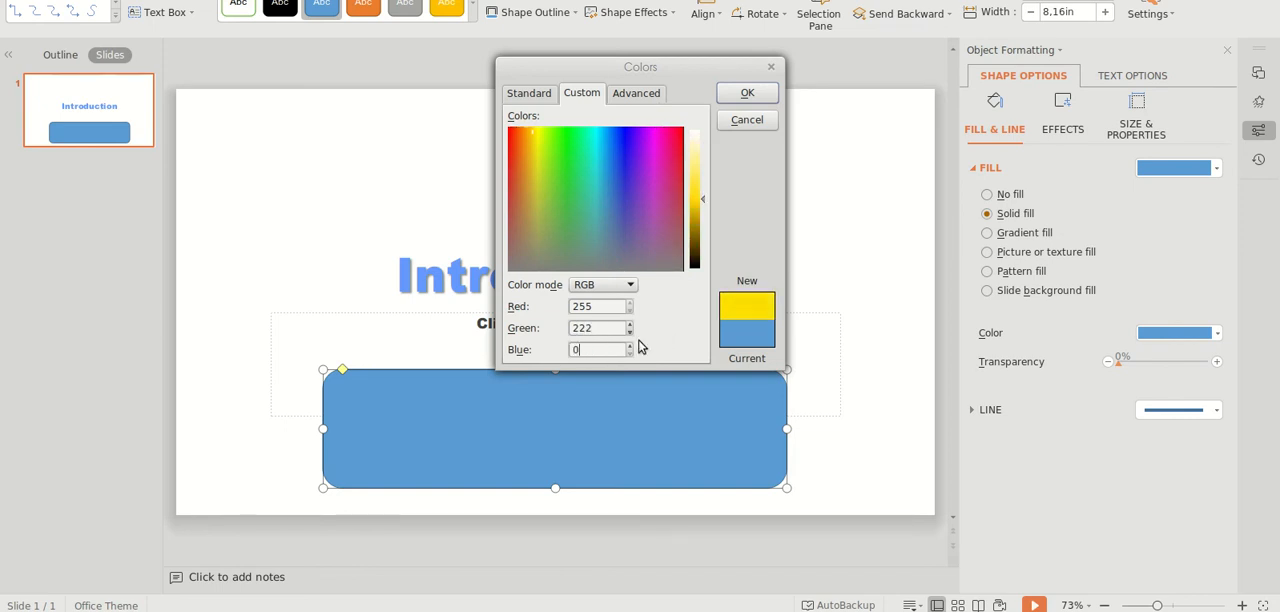
{"action": "left_click", "coordinate": [748, 93]}
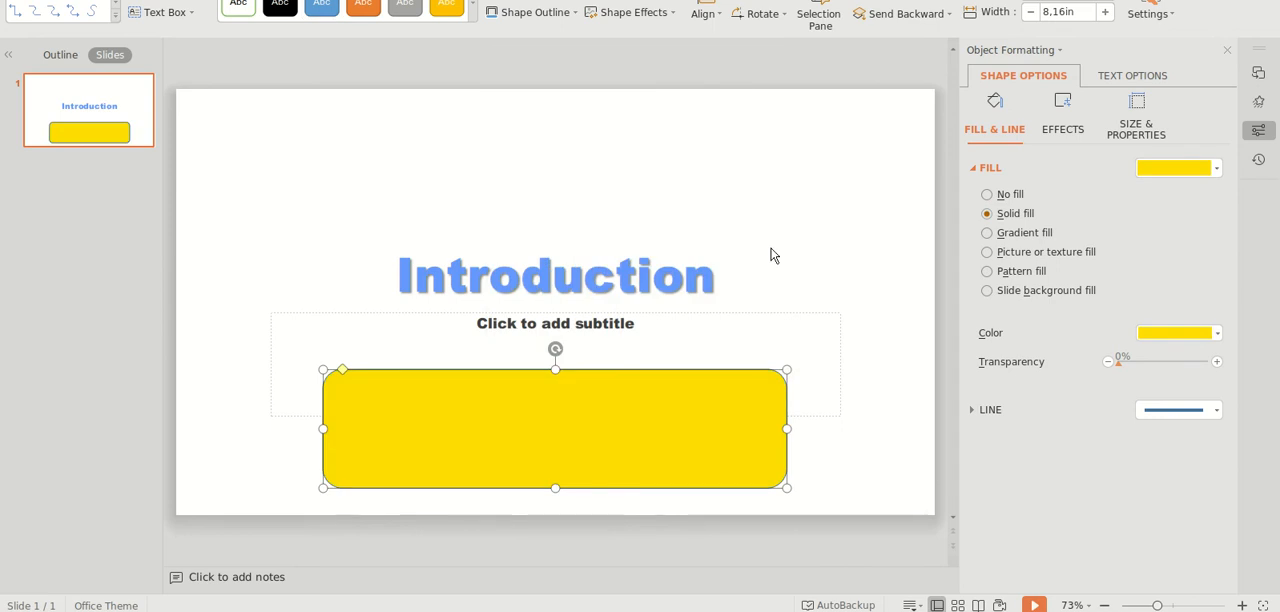
{"action": "left_click", "coordinate": [775, 254]}
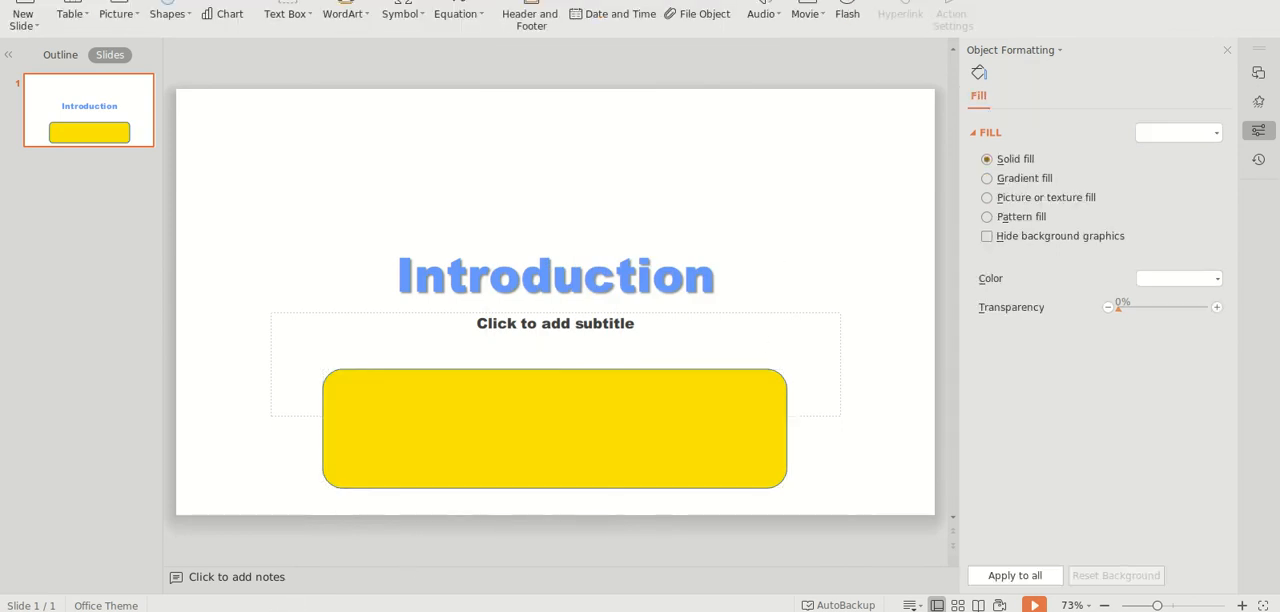
Step: Compare the slide's title and rectangle colors with the Color Breakdown and scheme image of ColorCombo2 on ColorCombos
{"action": "left_click", "coordinate": [180, 611]}
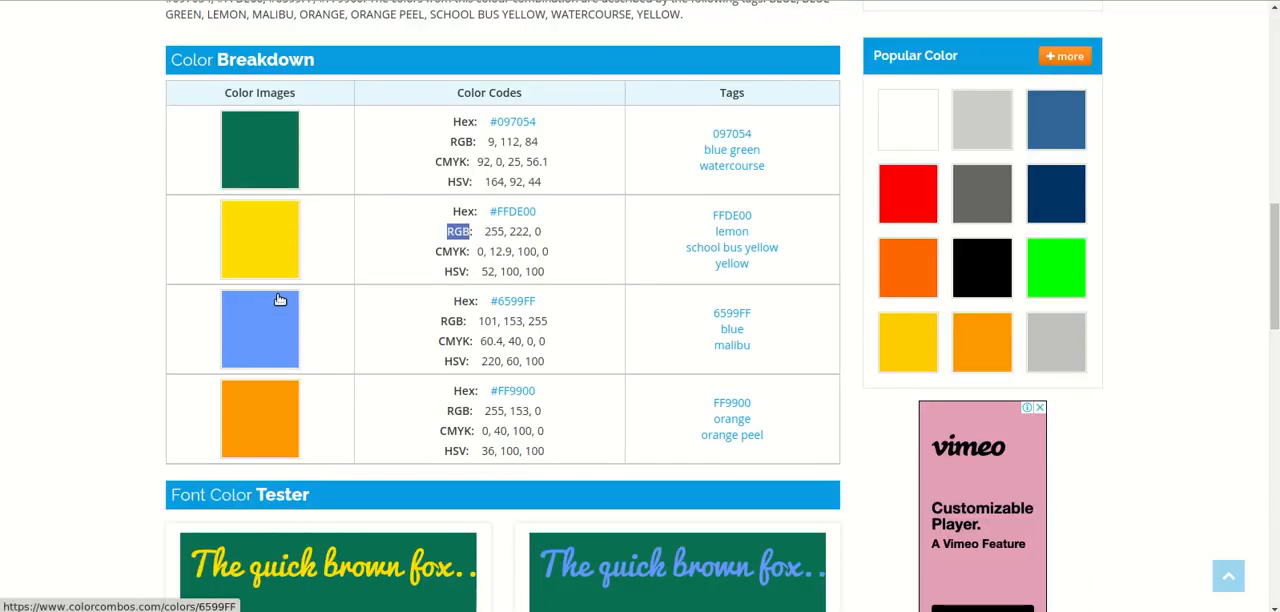
{"action": "left_click", "coordinate": [244, 611]}
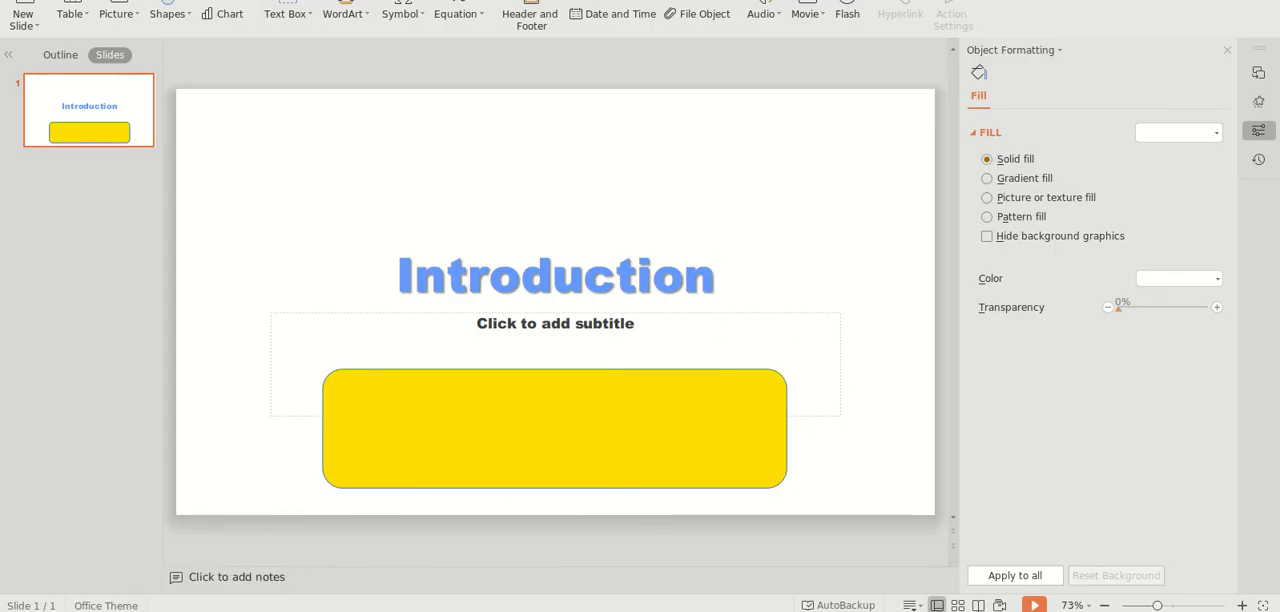
{"action": "left_click", "coordinate": [180, 611]}
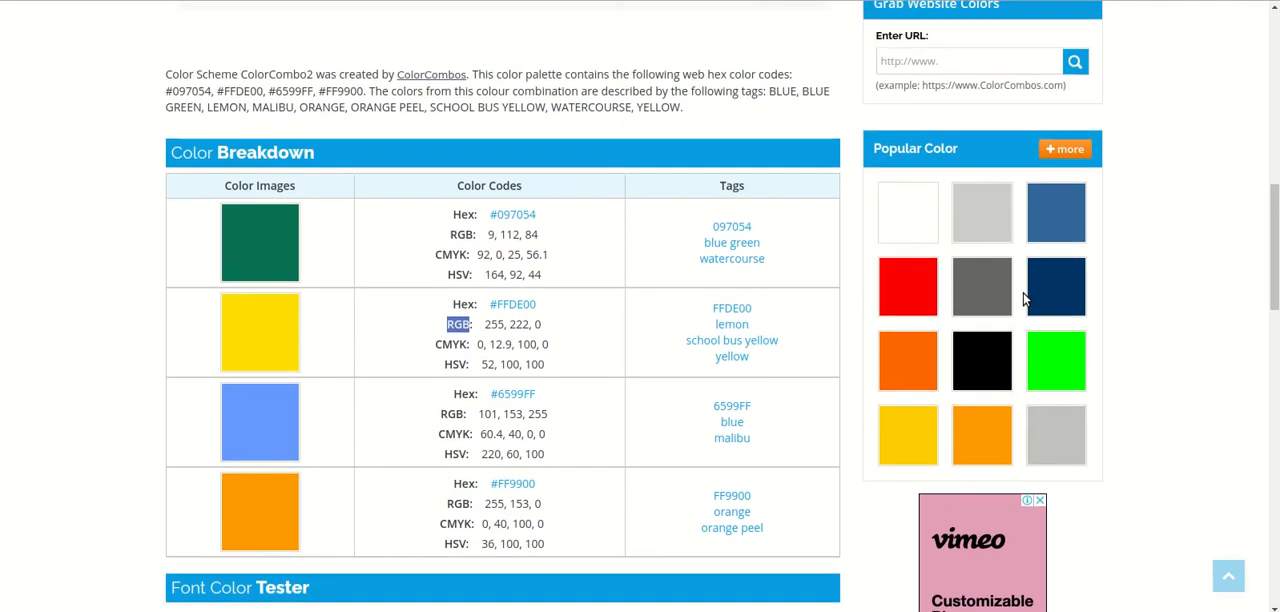
{"action": "scroll", "coordinate": [1023, 298], "scroll_direction": "up", "scroll_amount": 5}
{"action": "scroll", "coordinate": [1025, 296], "scroll_direction": "up", "scroll_amount": 3}
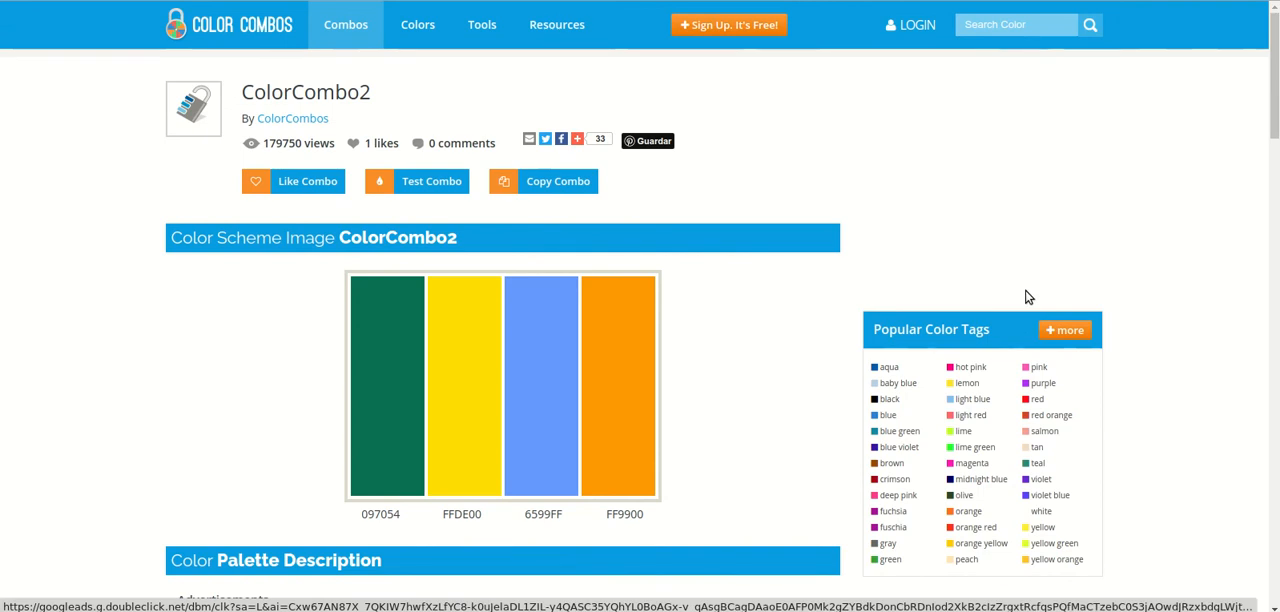
{"action": "scroll", "coordinate": [1026, 295], "scroll_direction": "down", "scroll_amount": 1}
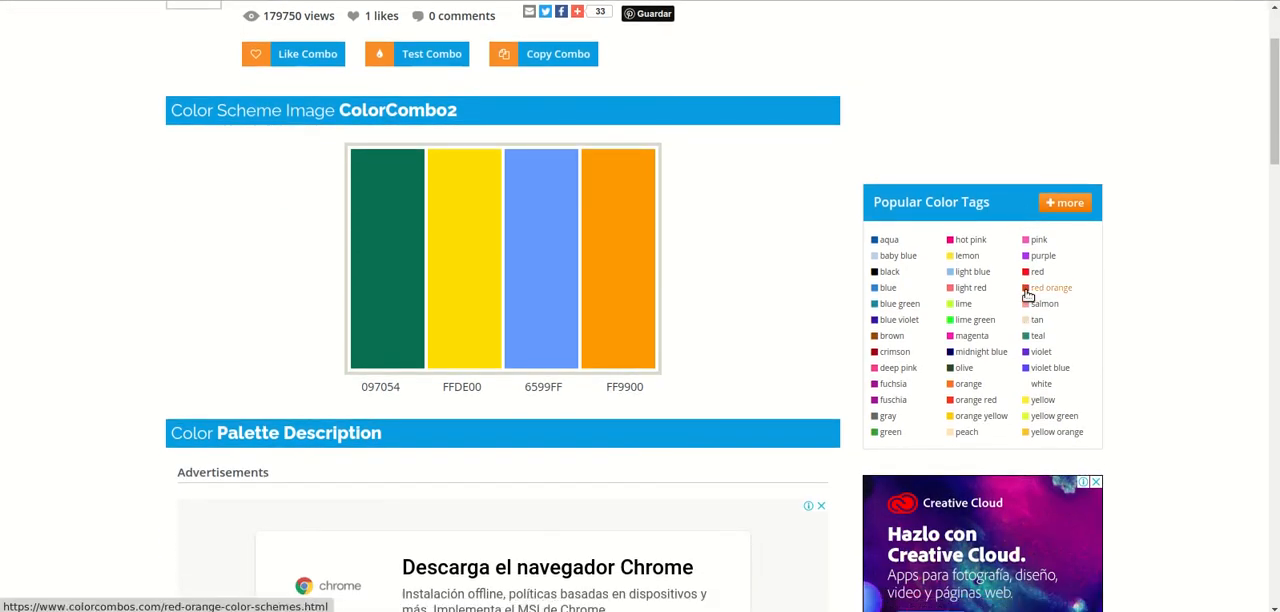